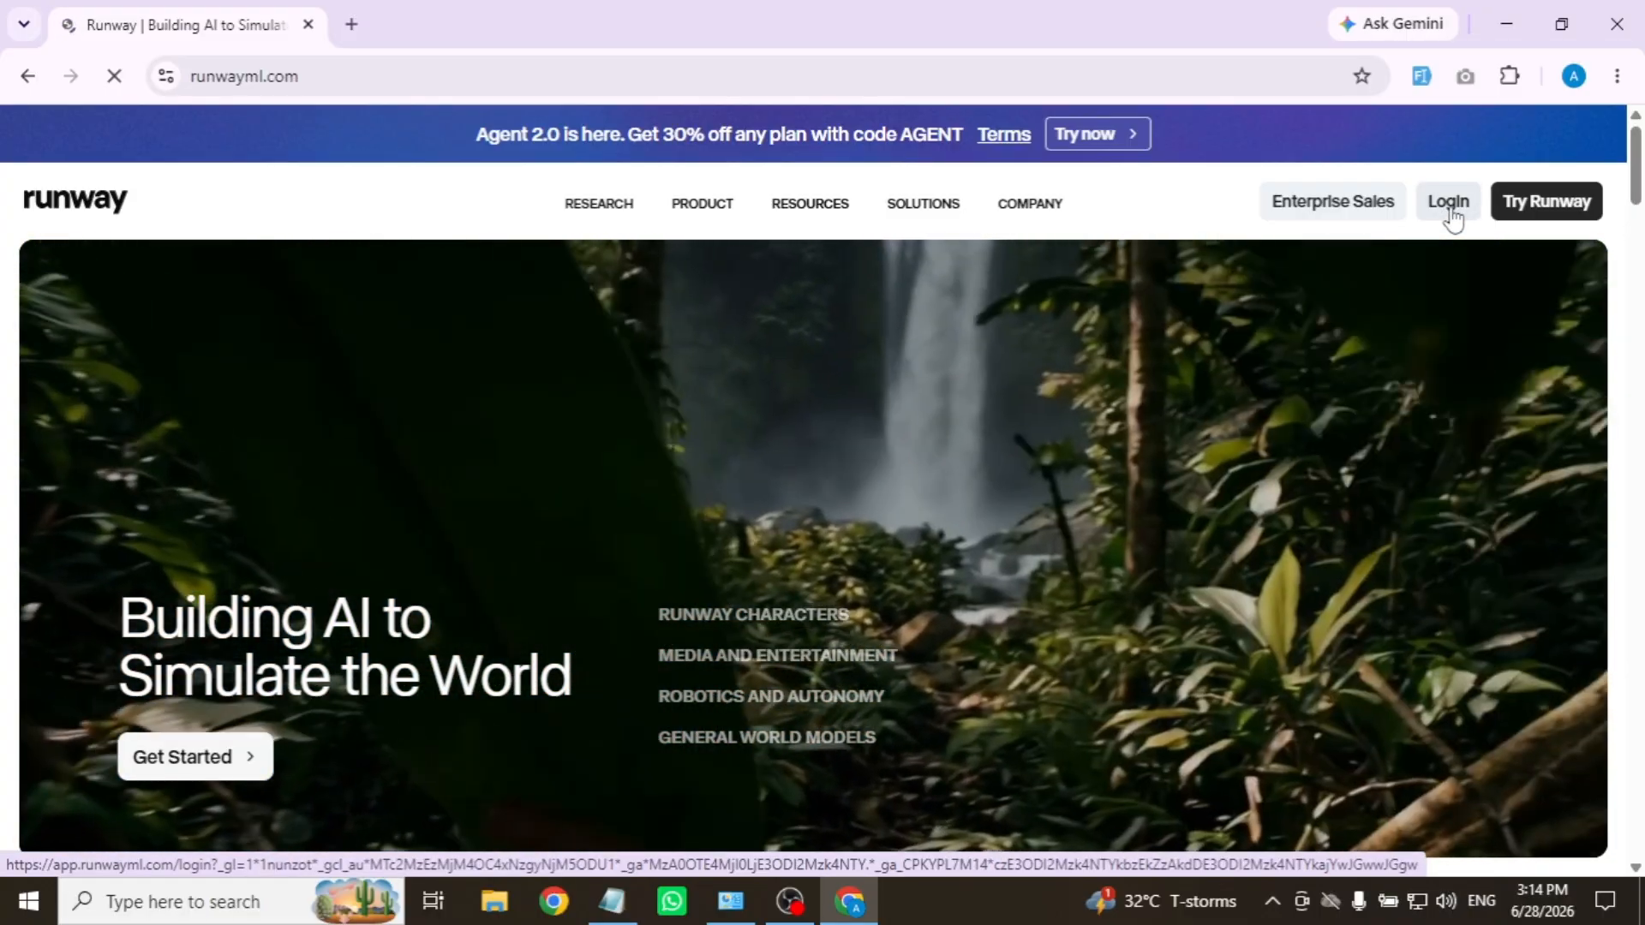
# - Create a Runway account from the login page through Google sign-in and skip the optional referral code
pyautogui.click(1450, 214)
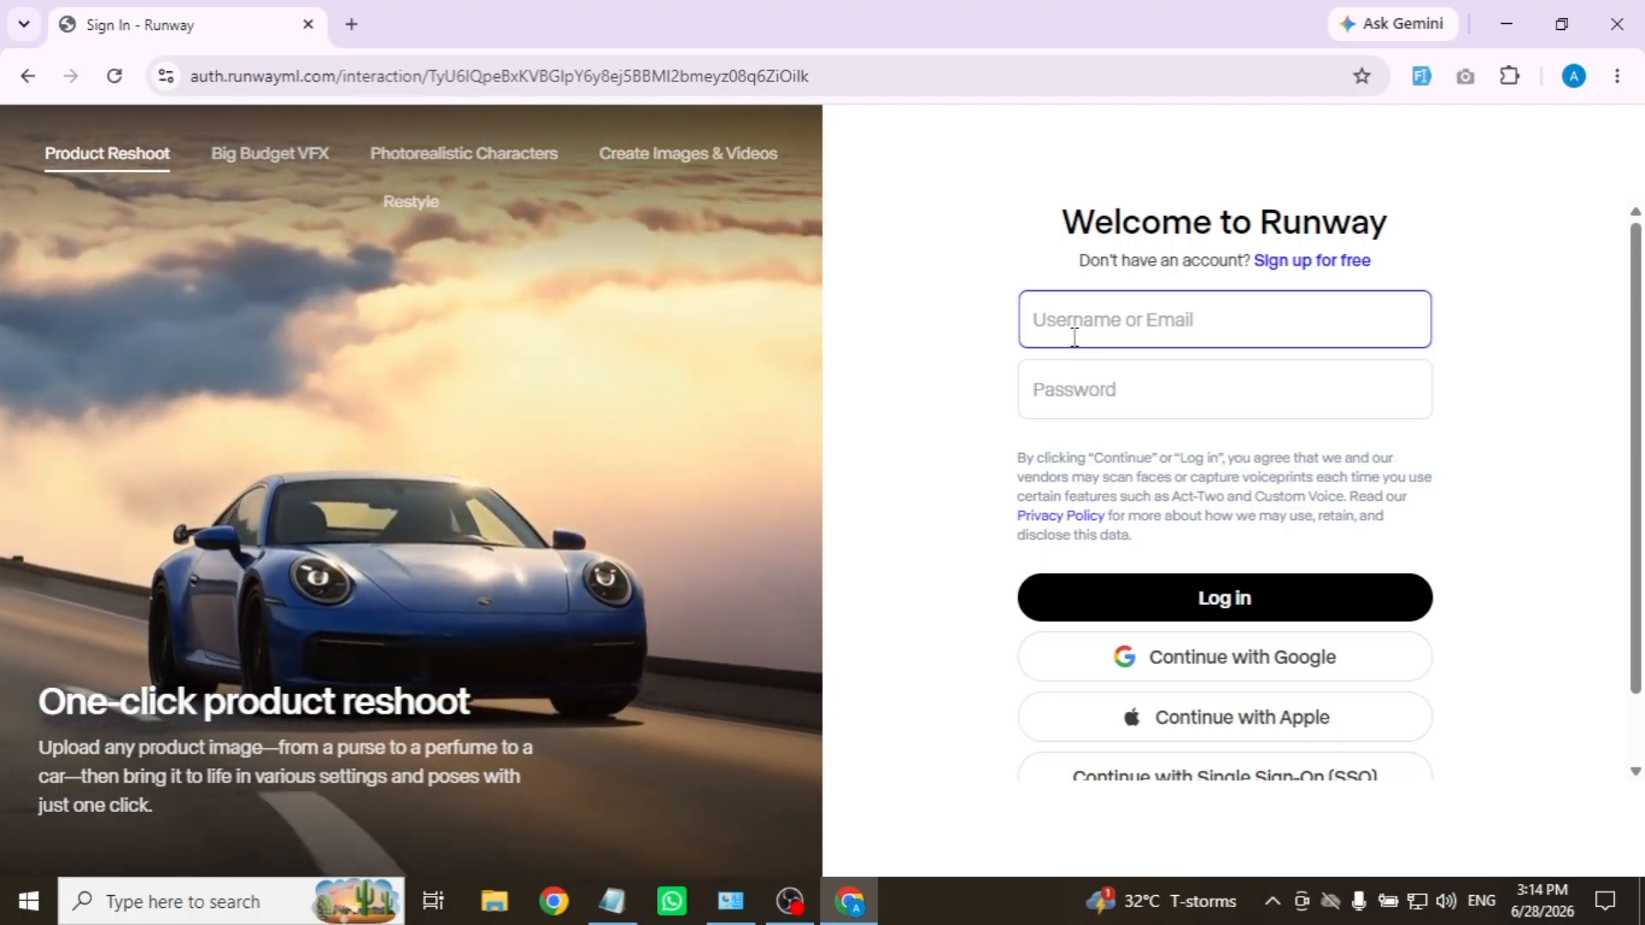
pyautogui.click(1214, 327)
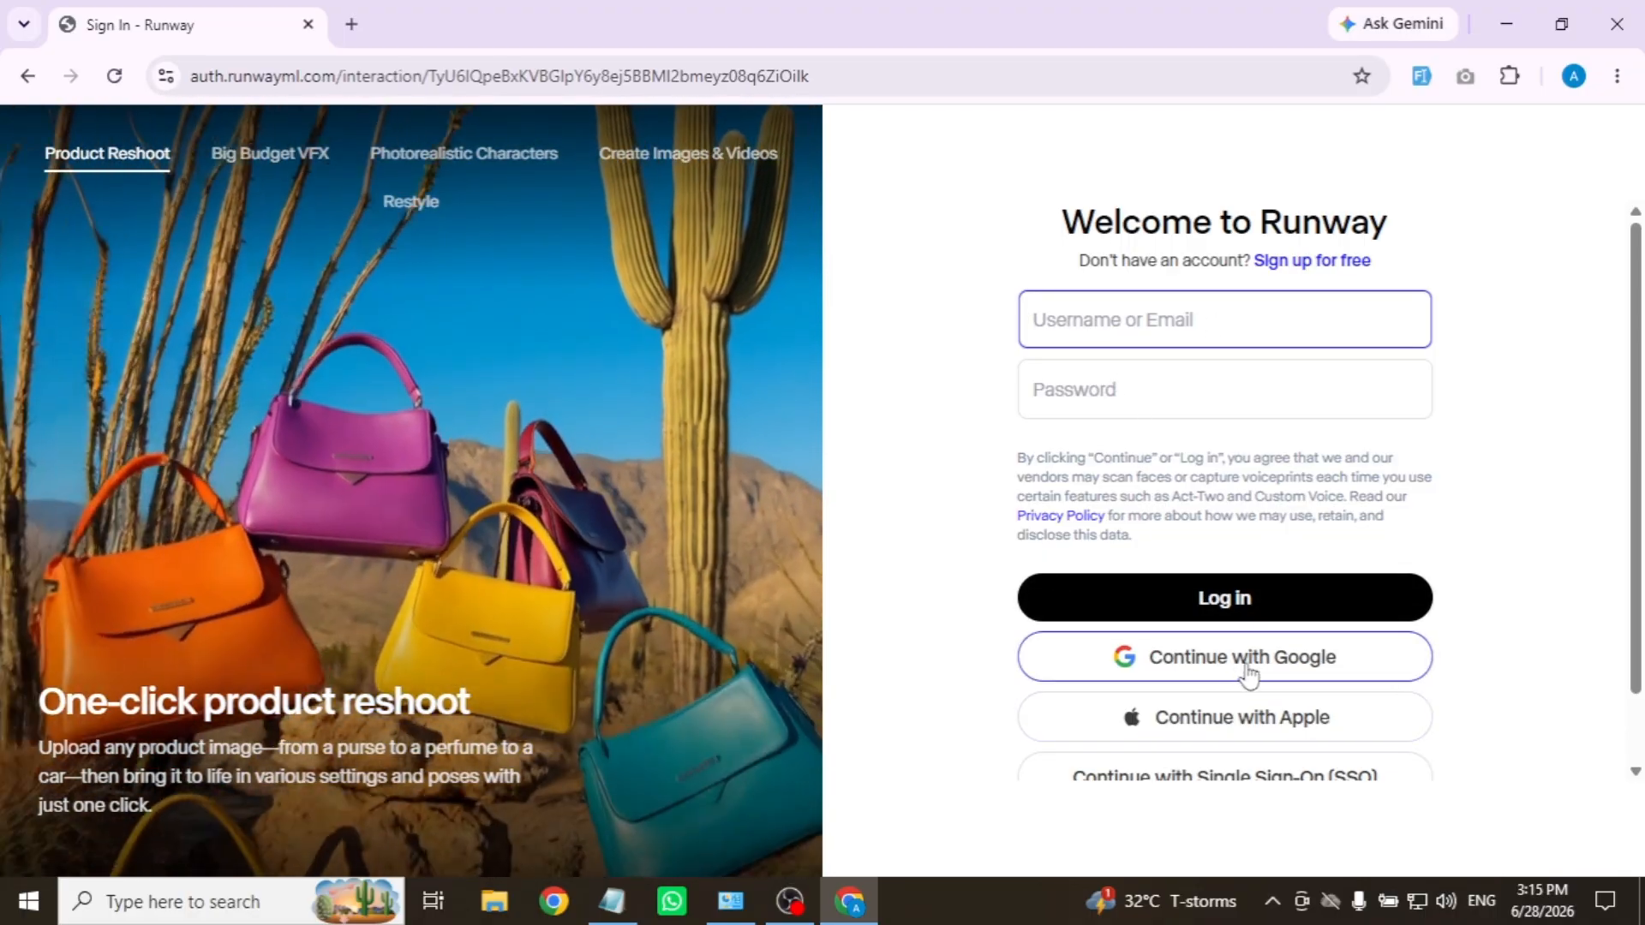
pyautogui.scroll(-1, 1268, 660)
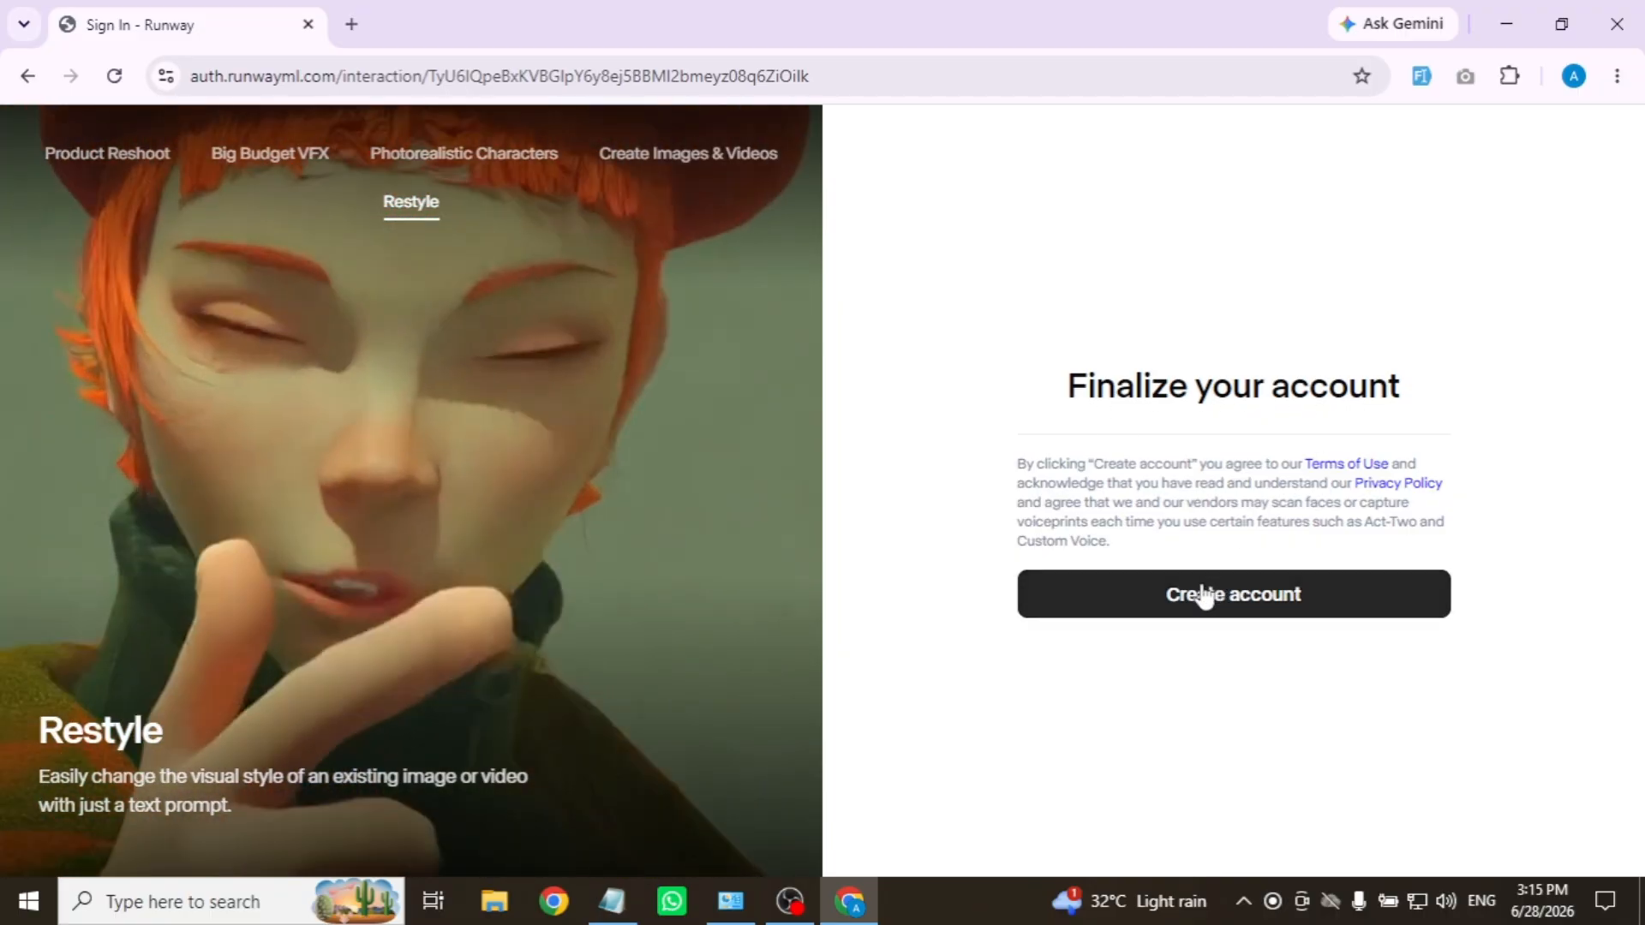
pyautogui.click(1237, 609)
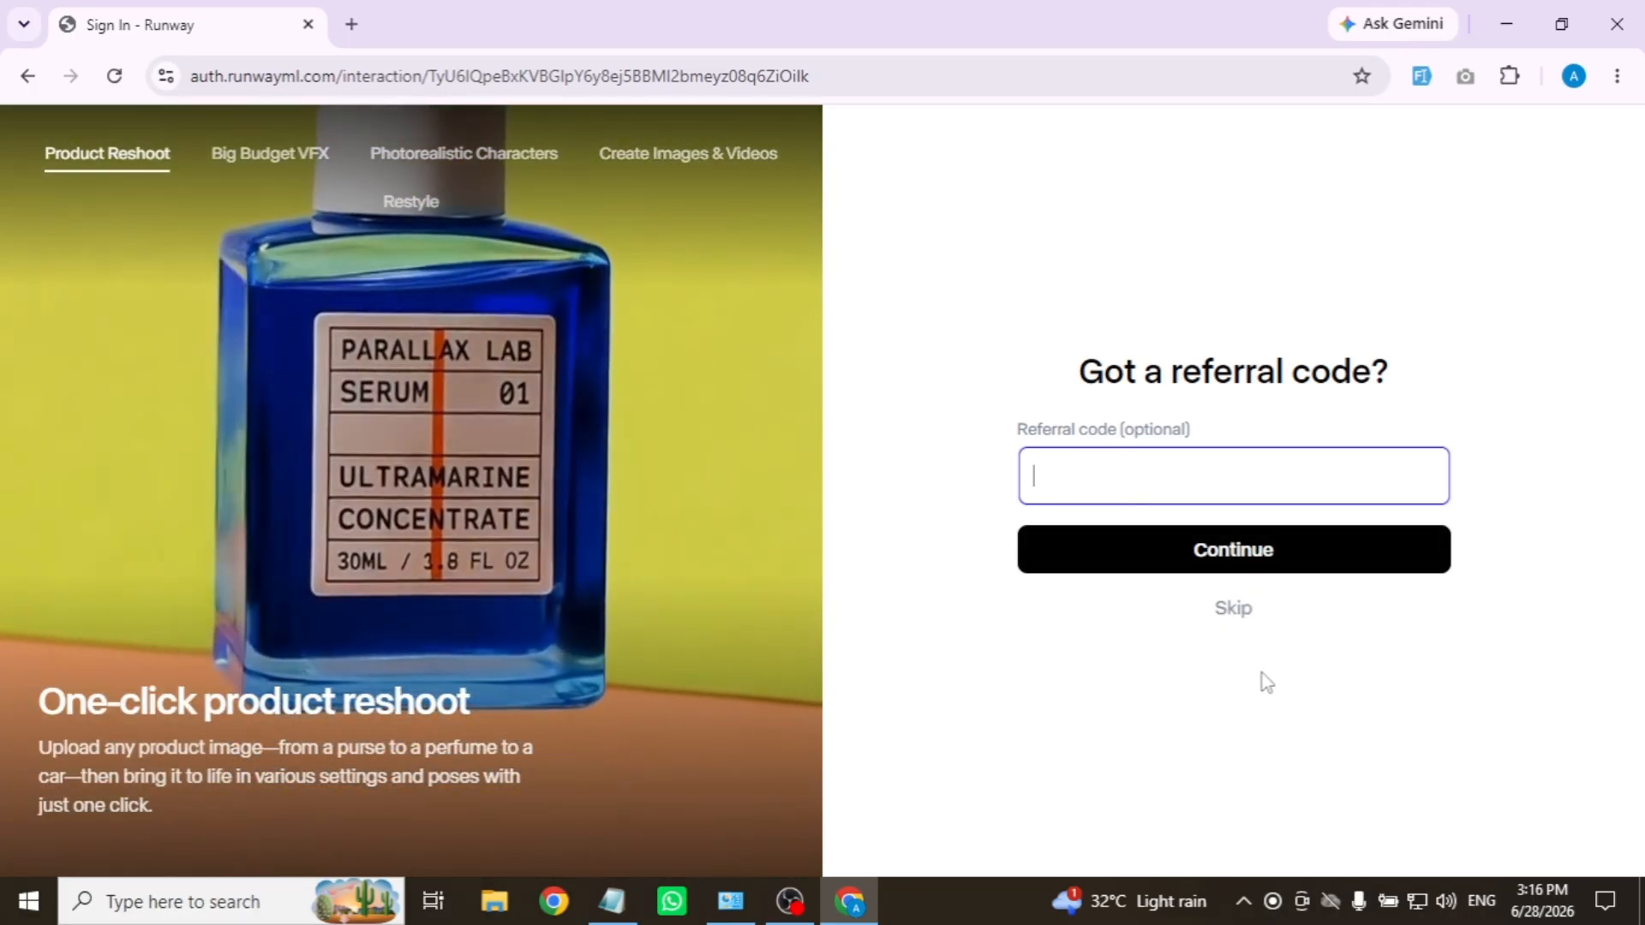
pyautogui.click(1232, 610)
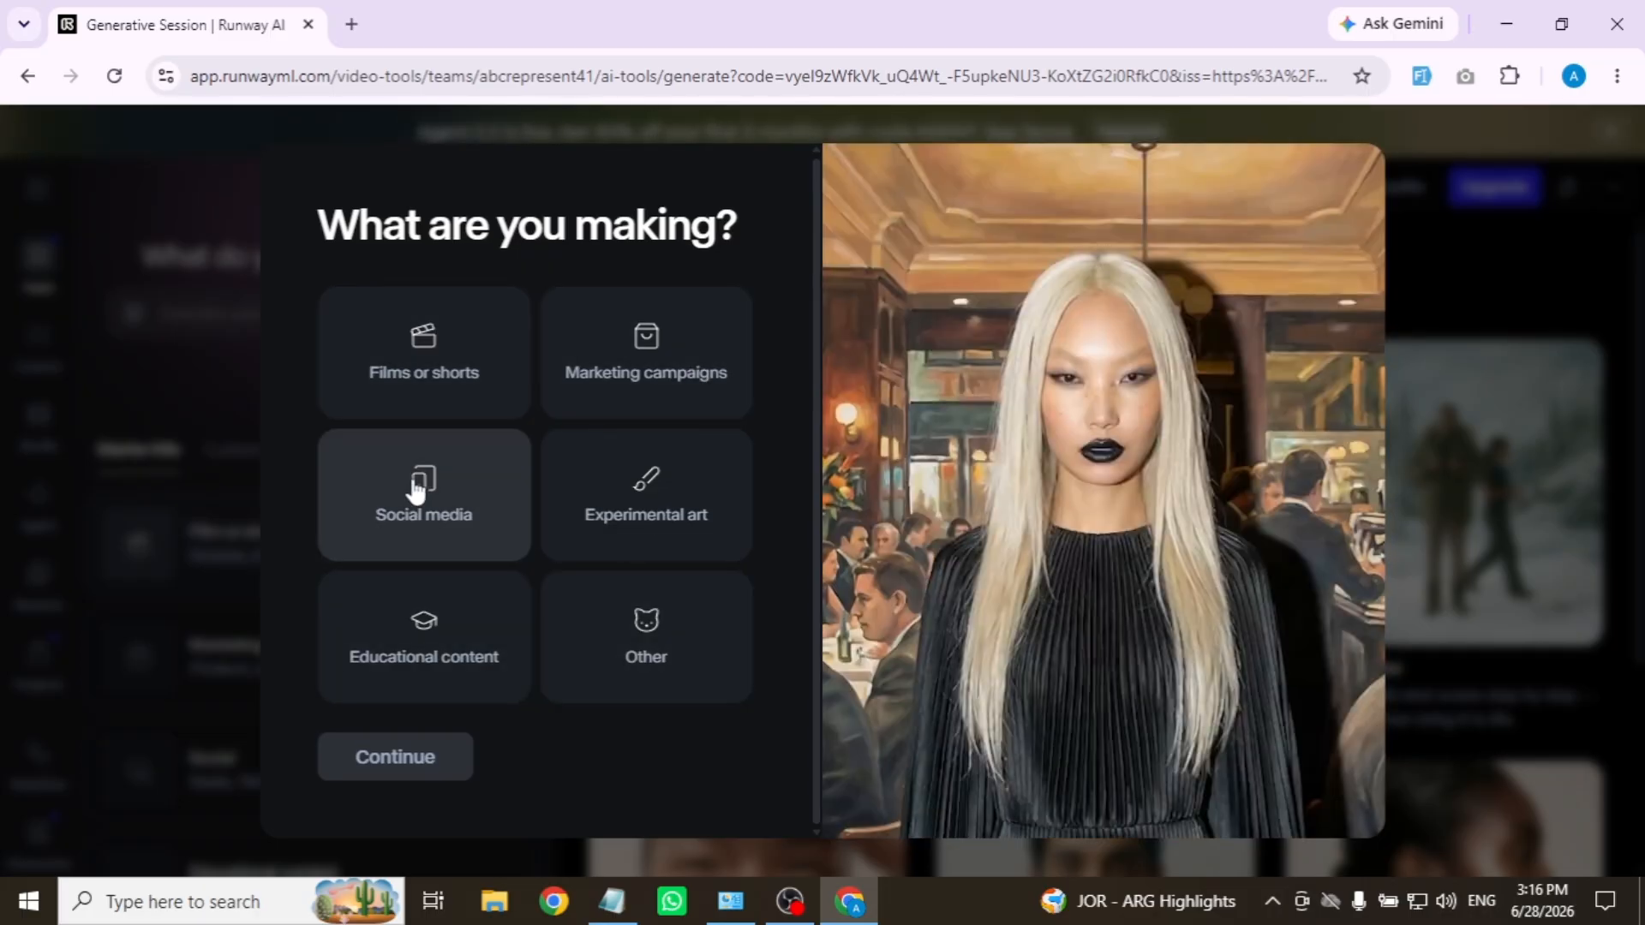
# - Answer the onboarding questions with Social media as the content type and Just me as the company size
pyautogui.click(425, 512)
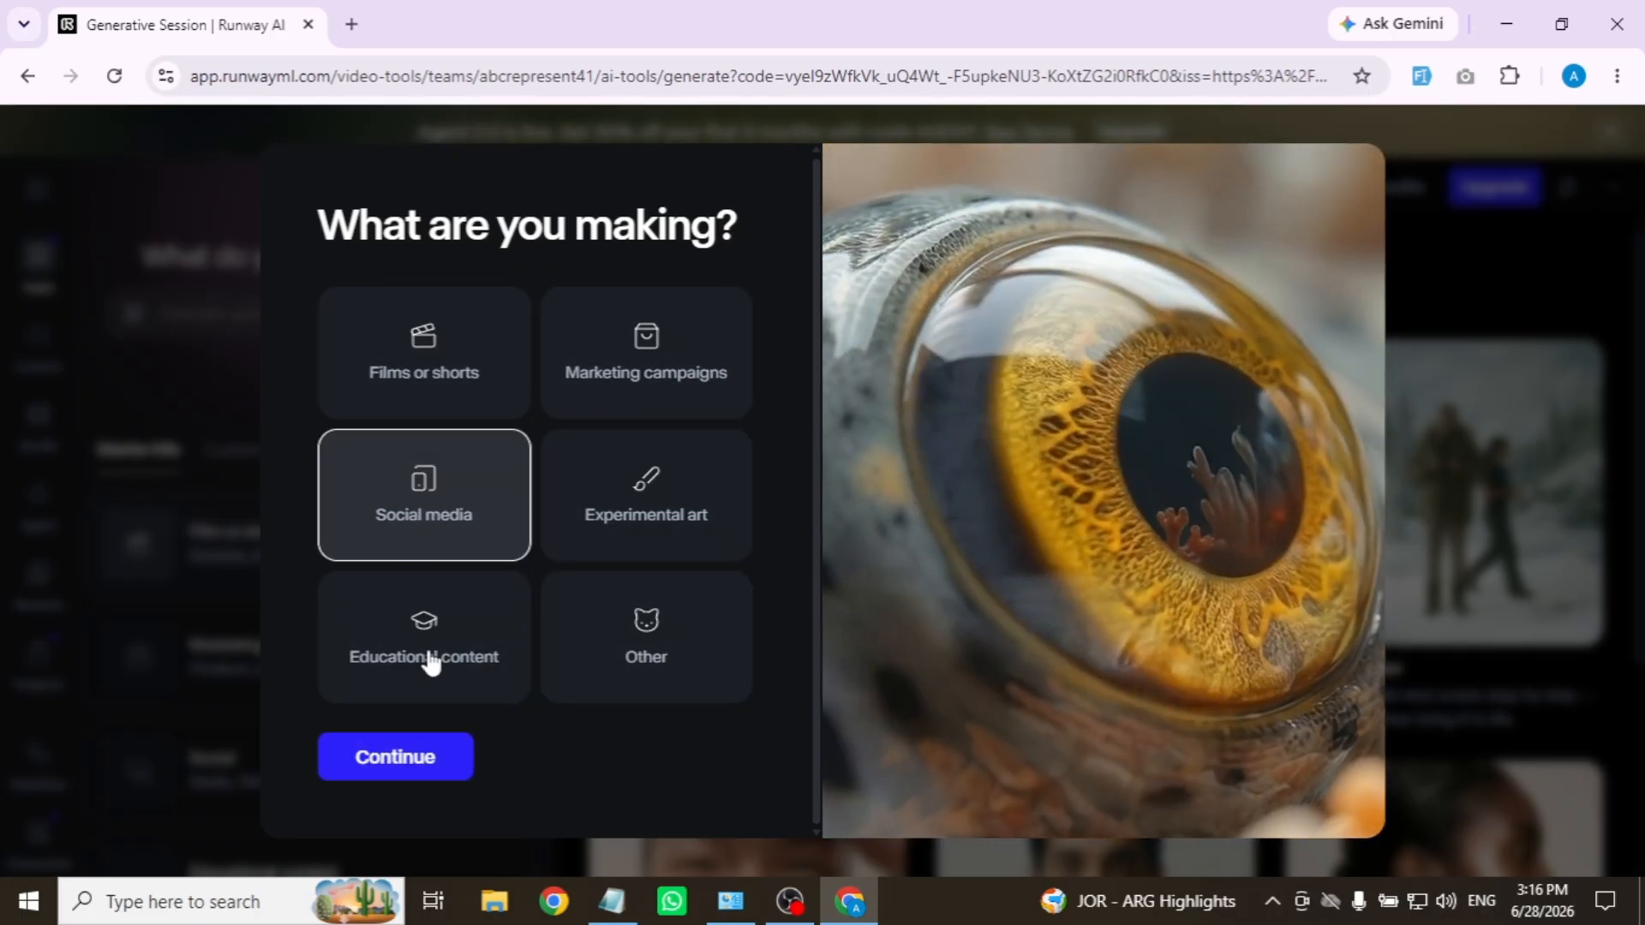
pyautogui.click(377, 763)
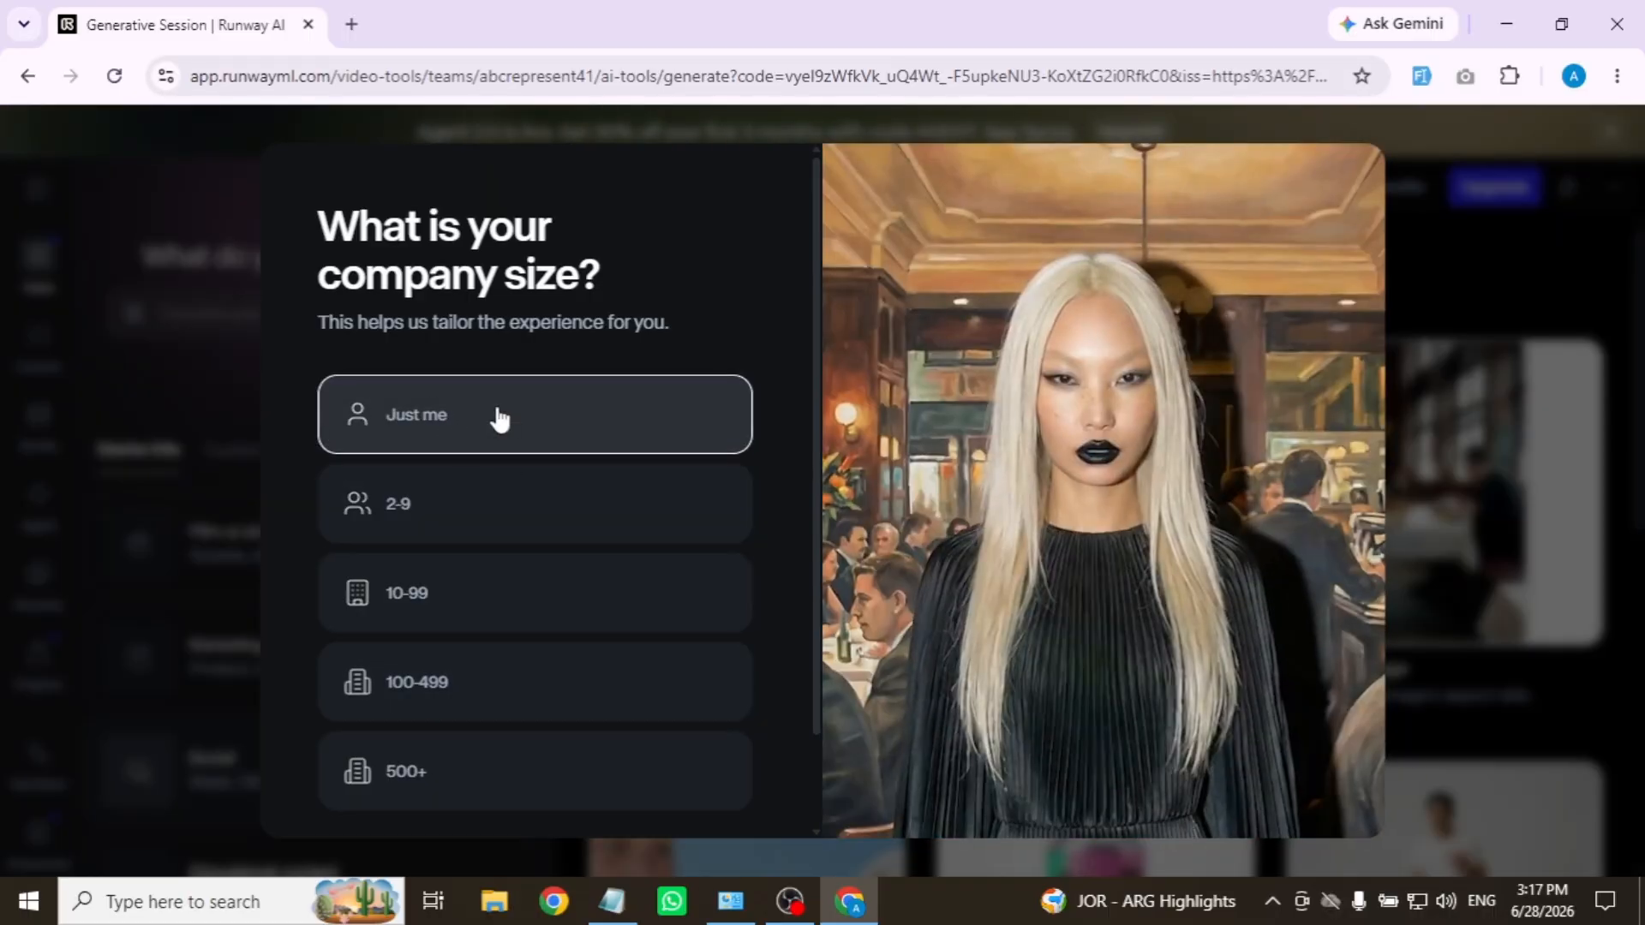
pyautogui.click(496, 415)
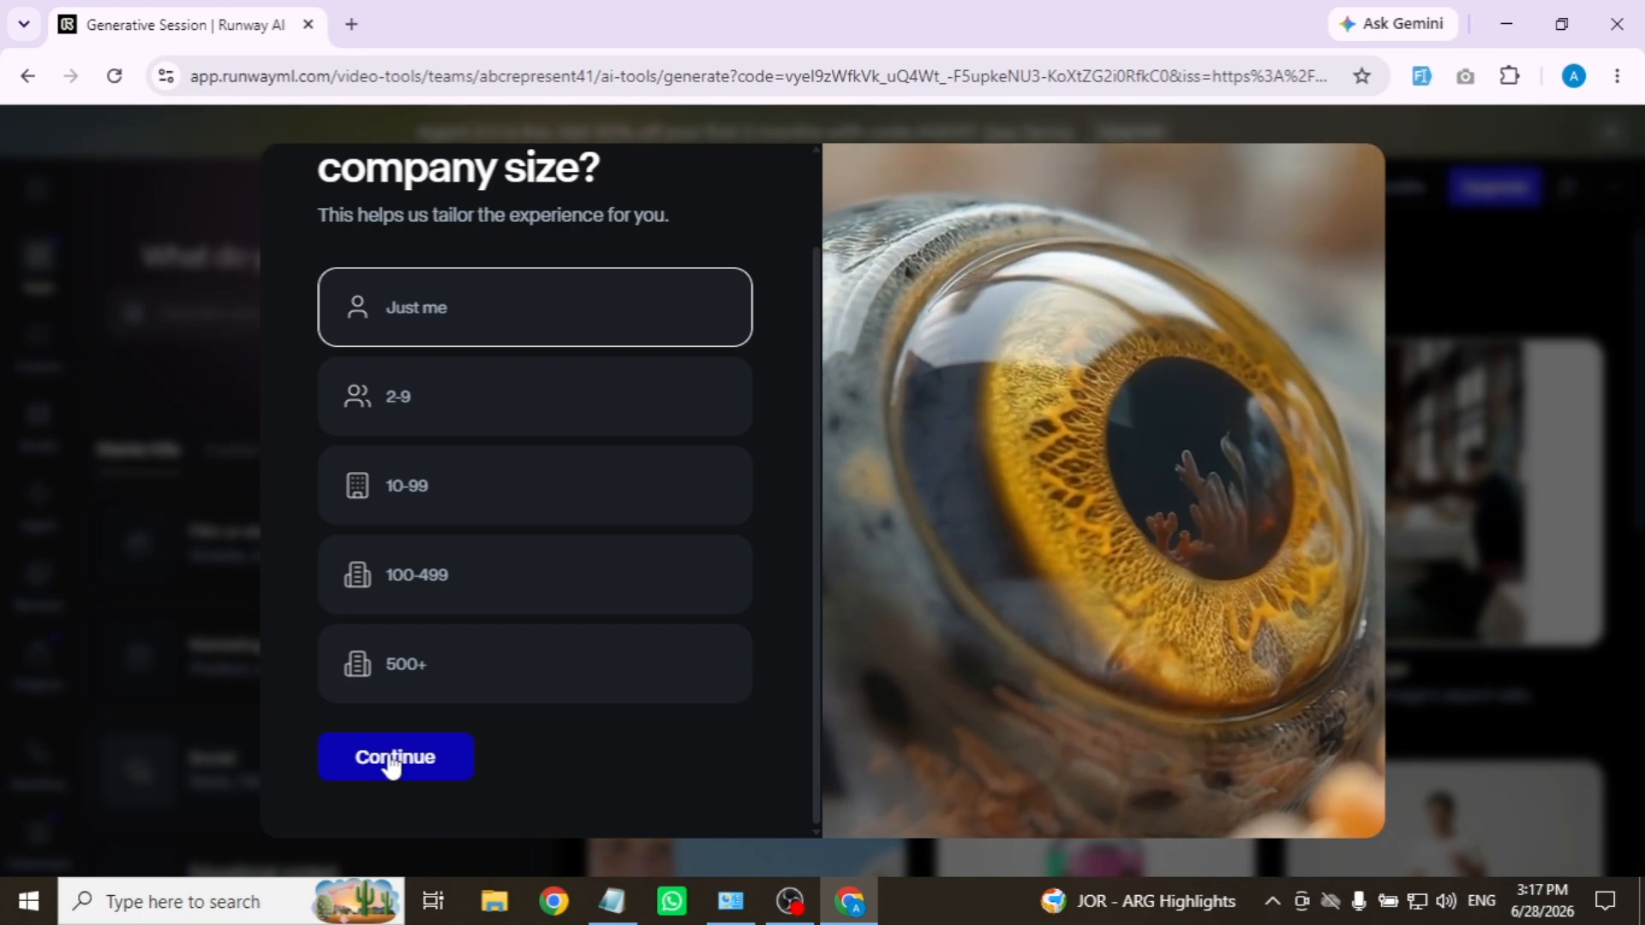
pyautogui.click(357, 772)
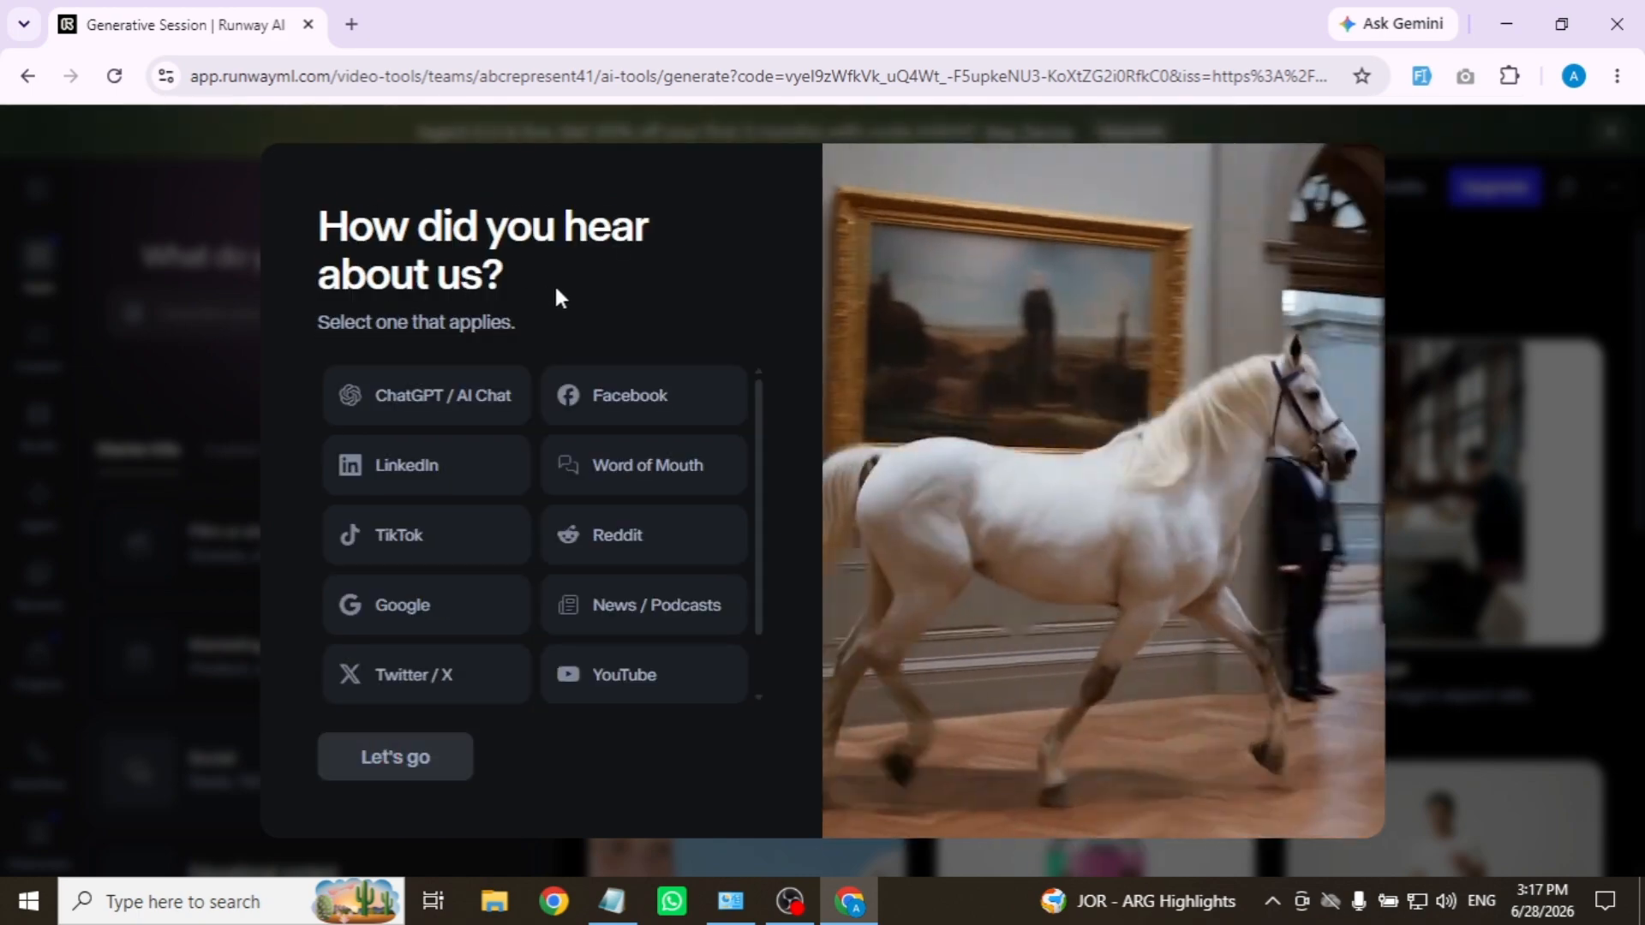
# - Choose Google as how the service was discovered, finish the onboarding and dismiss the Upgrade to Pro offer
pyautogui.scroll(-1, 555, 410)
pyautogui.scroll(-1, 555, 428)
pyautogui.scroll(2, 554, 461)
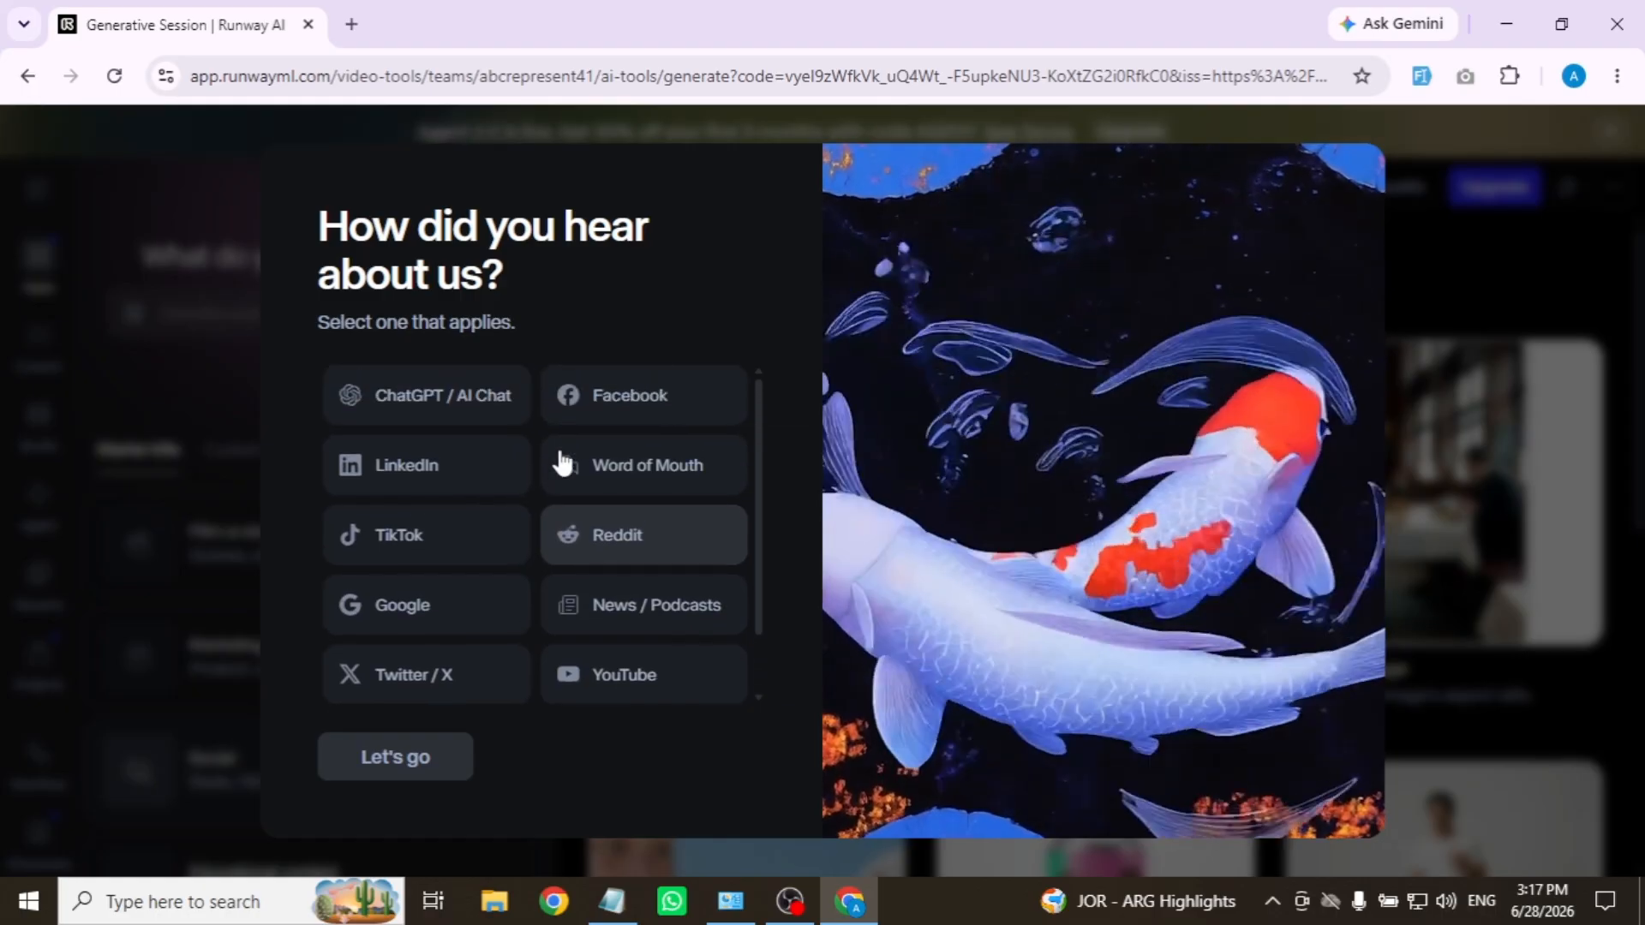
pyautogui.scroll(-1, 480, 531)
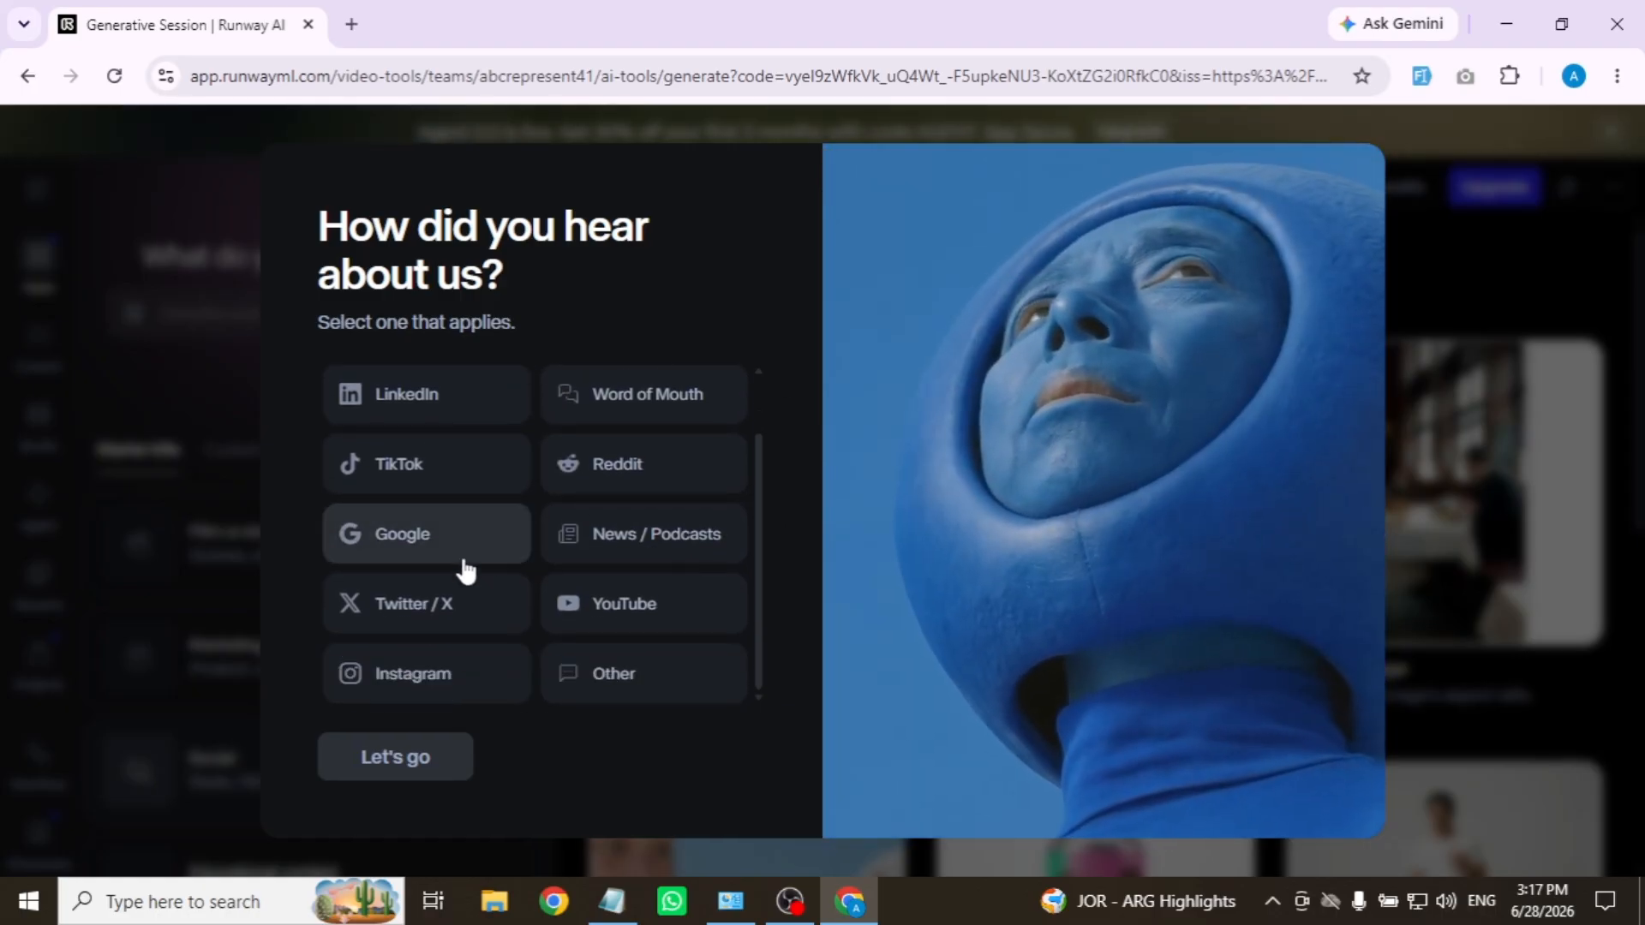
pyautogui.scroll(2, 452, 548)
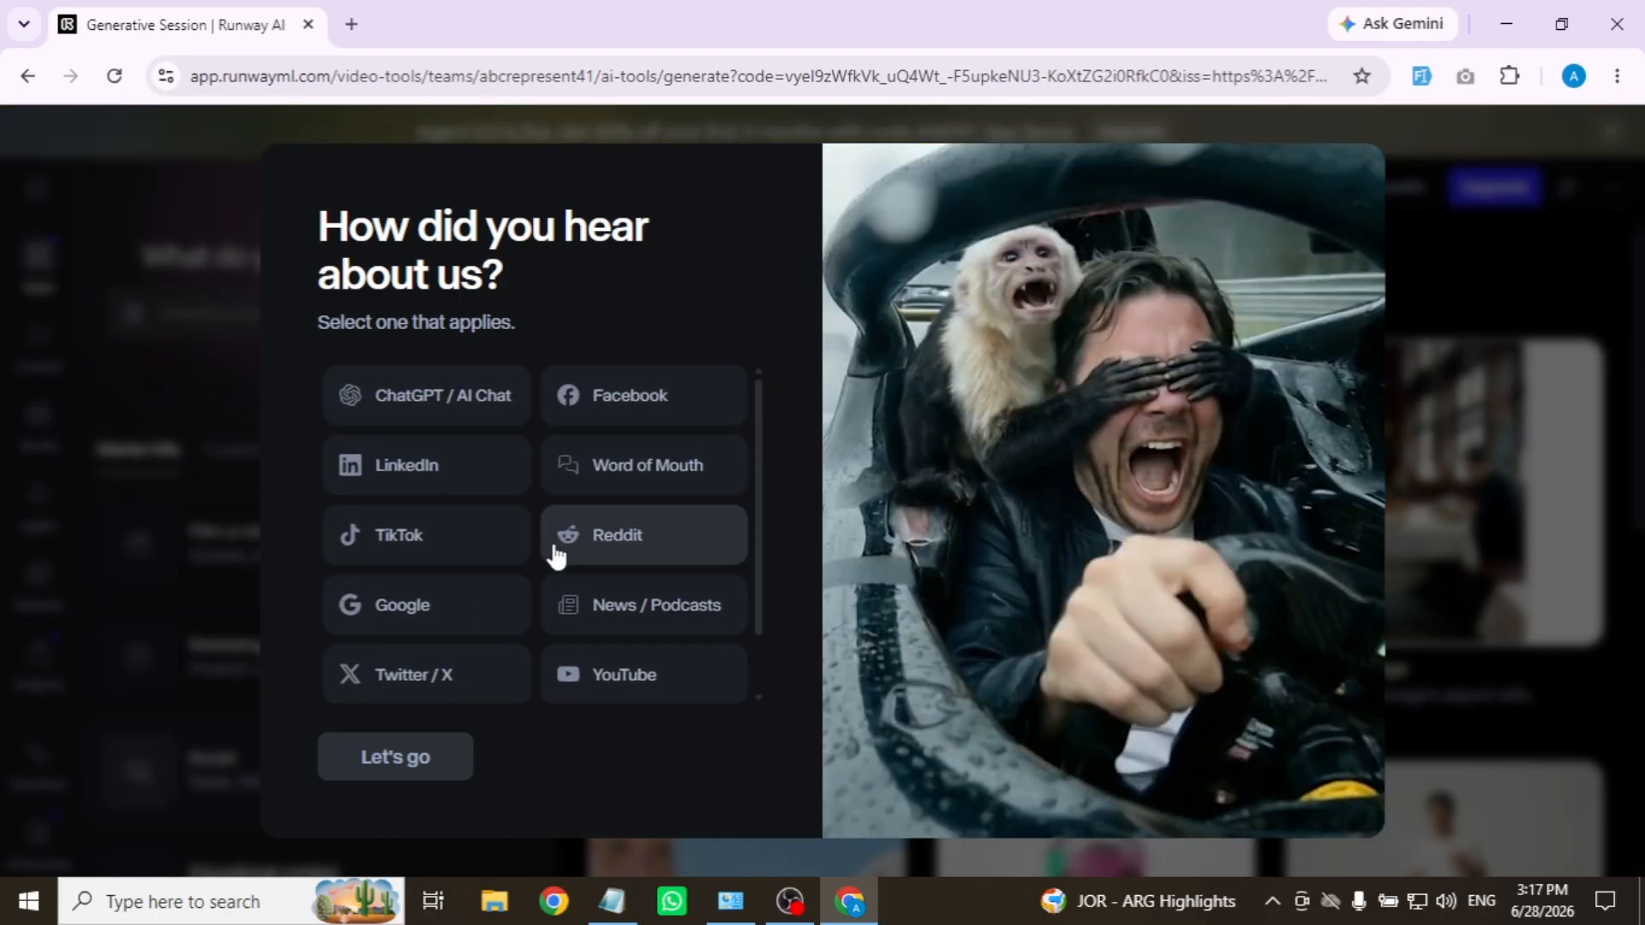
pyautogui.scroll(-1, 552, 570)
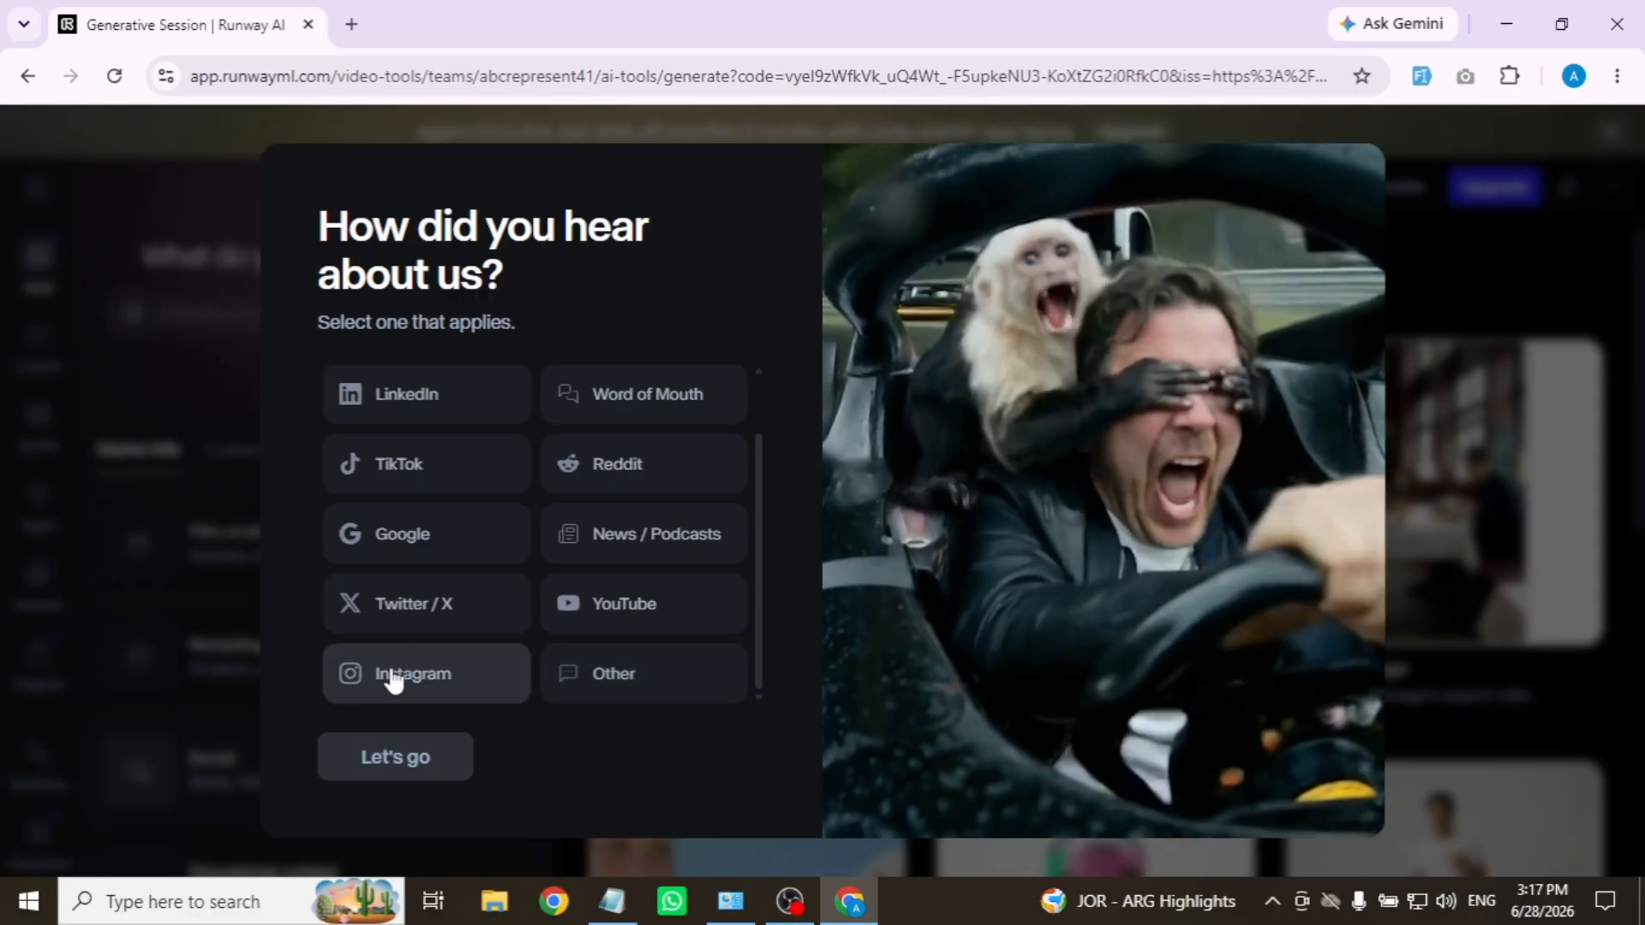
pyautogui.click(411, 538)
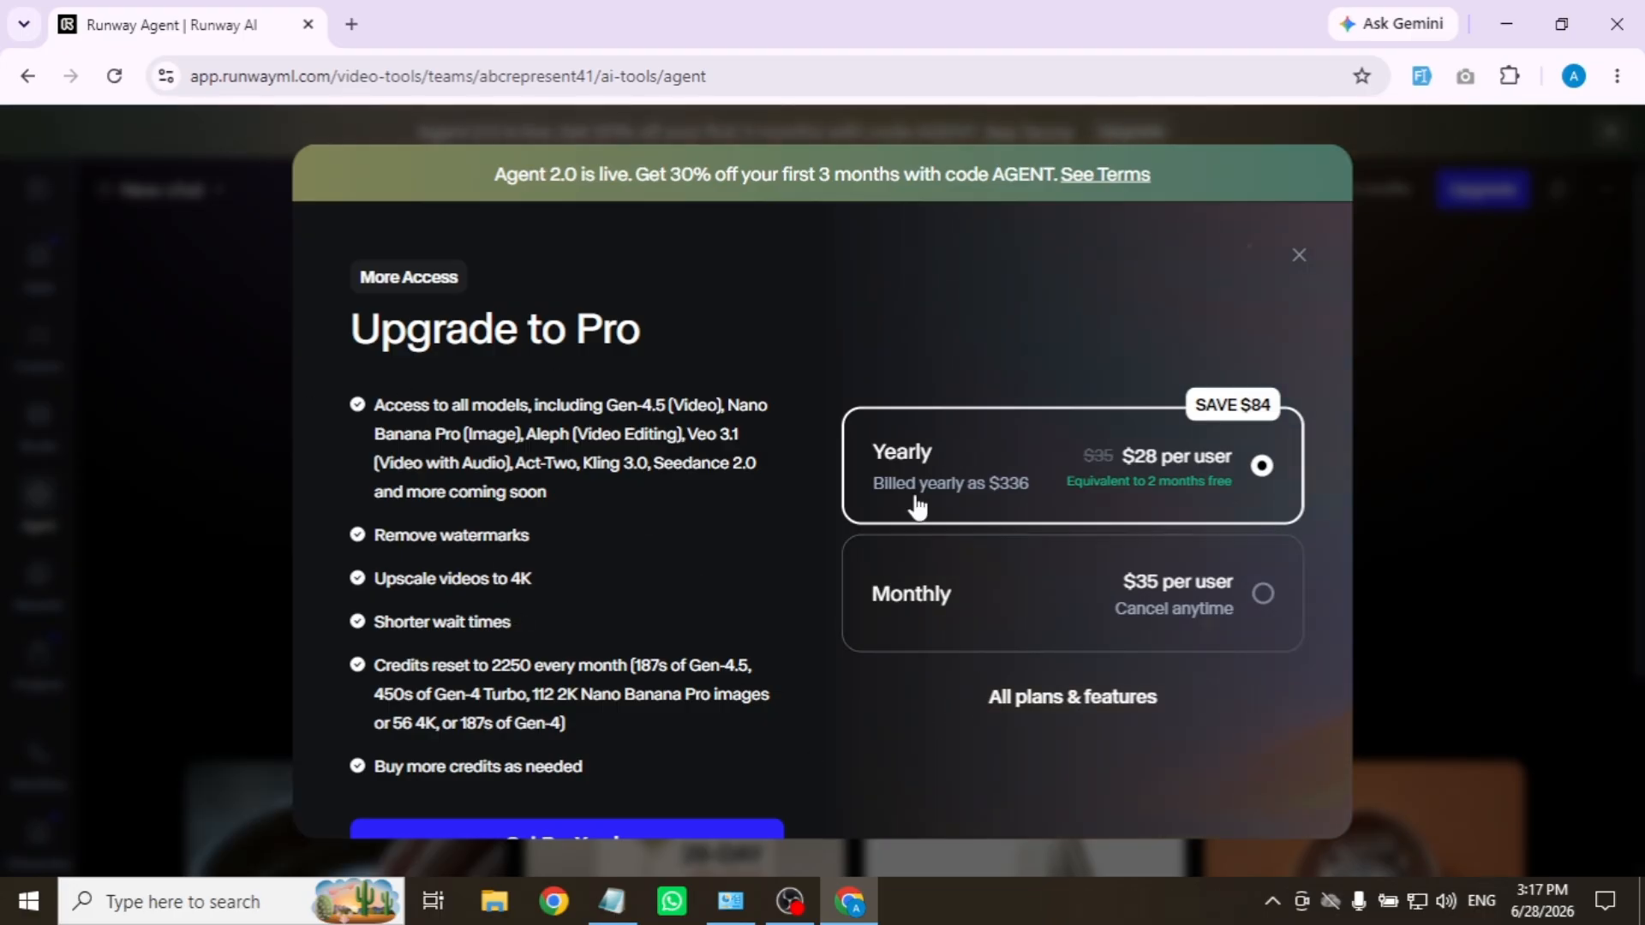
pyautogui.click(1299, 257)
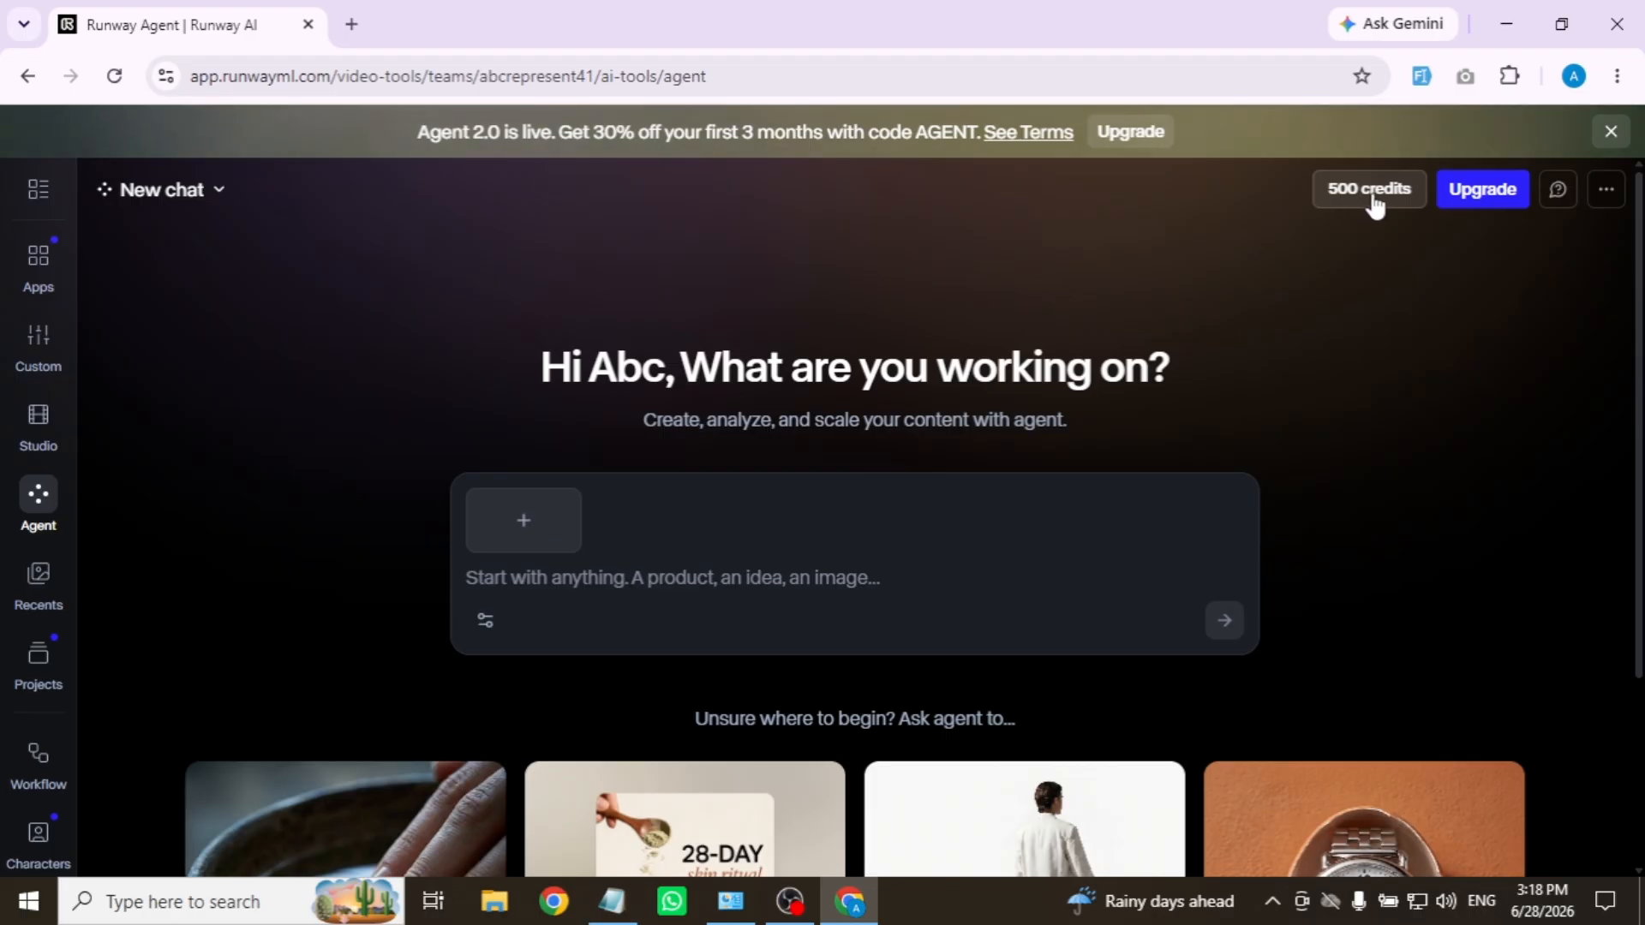
# - Open the Custom video generation workspace and upload image.jpg from the Desktop as the first video frame
pyautogui.scroll(-3, 656, 490)
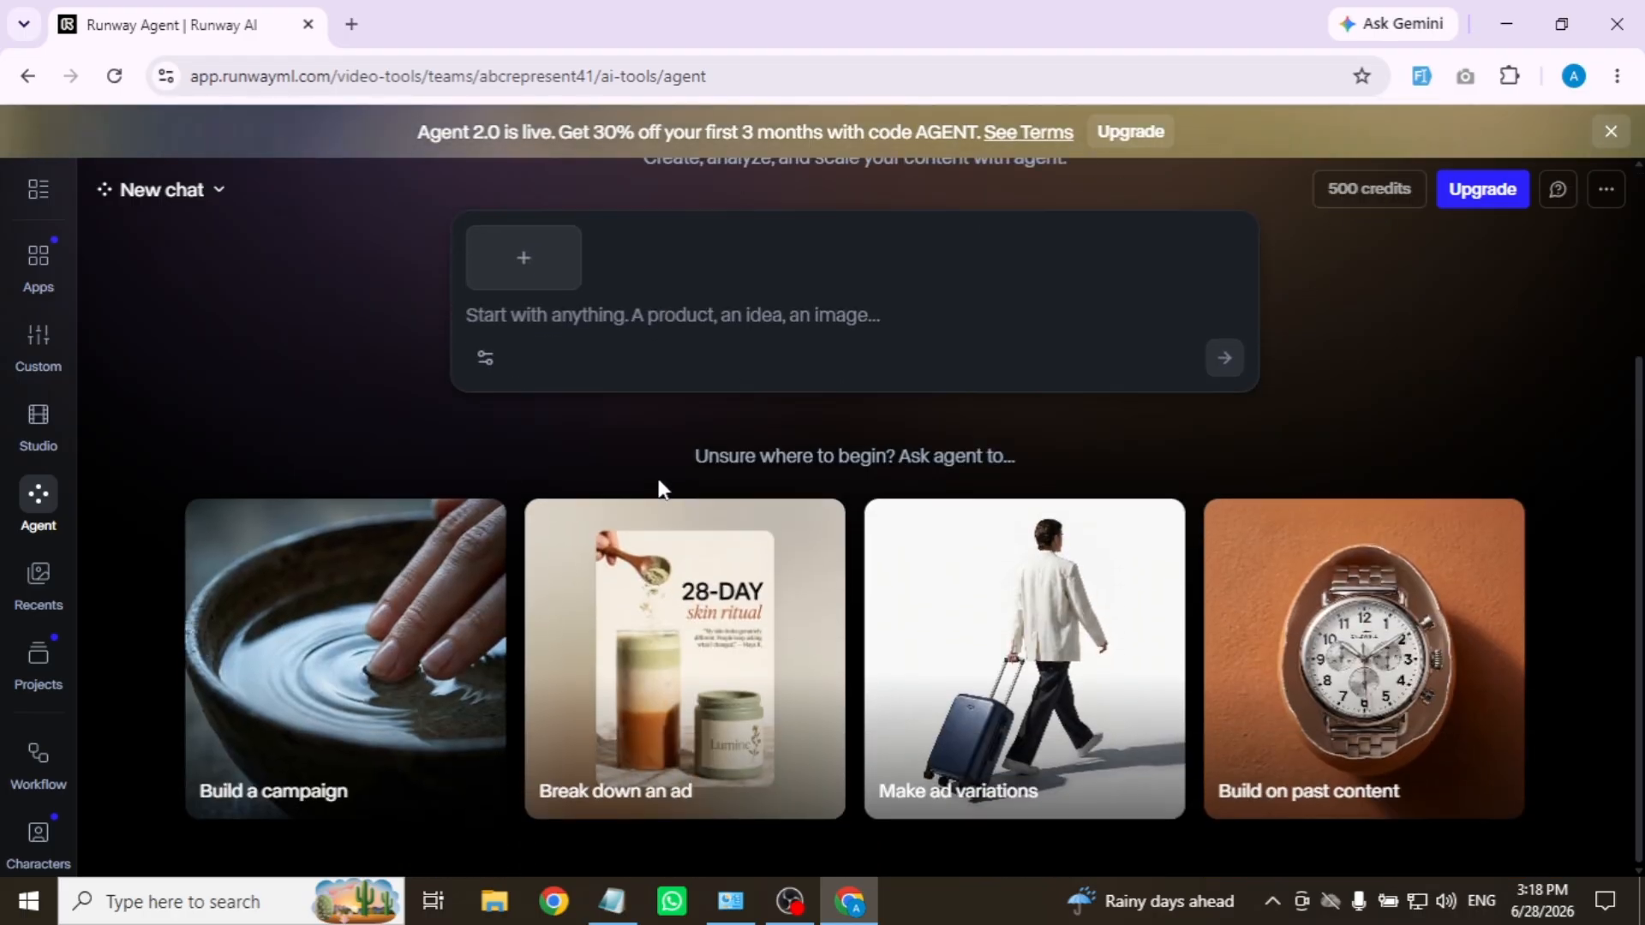
pyautogui.scroll(3, 665, 485)
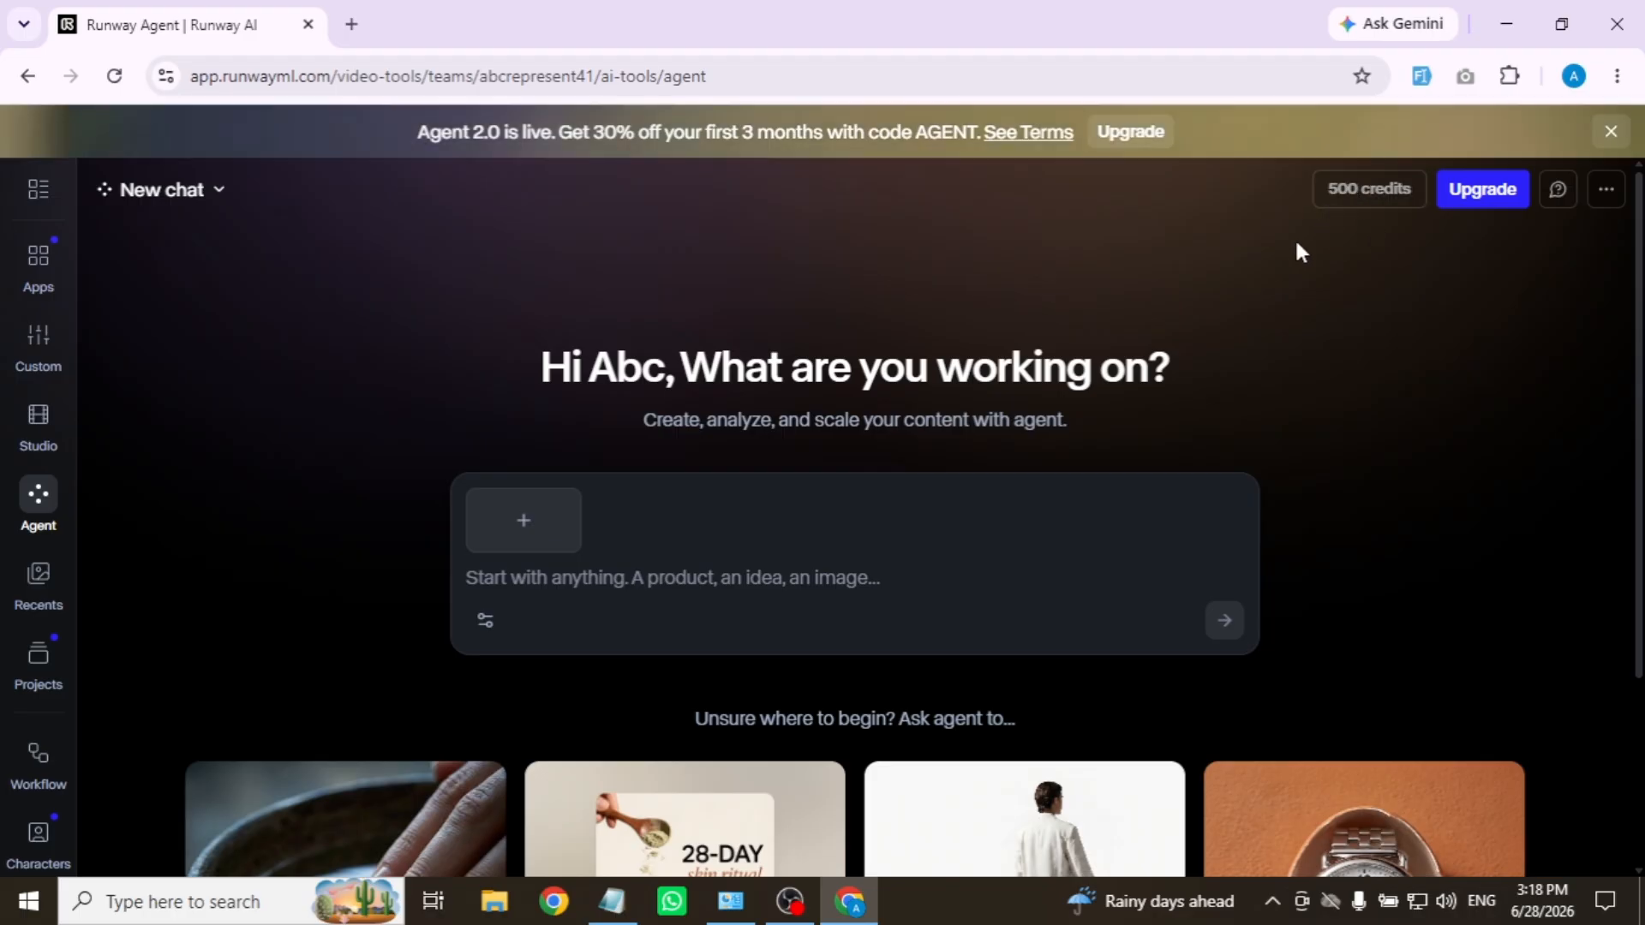
pyautogui.scroll(-3, 775, 466)
pyautogui.scroll(3, 782, 477)
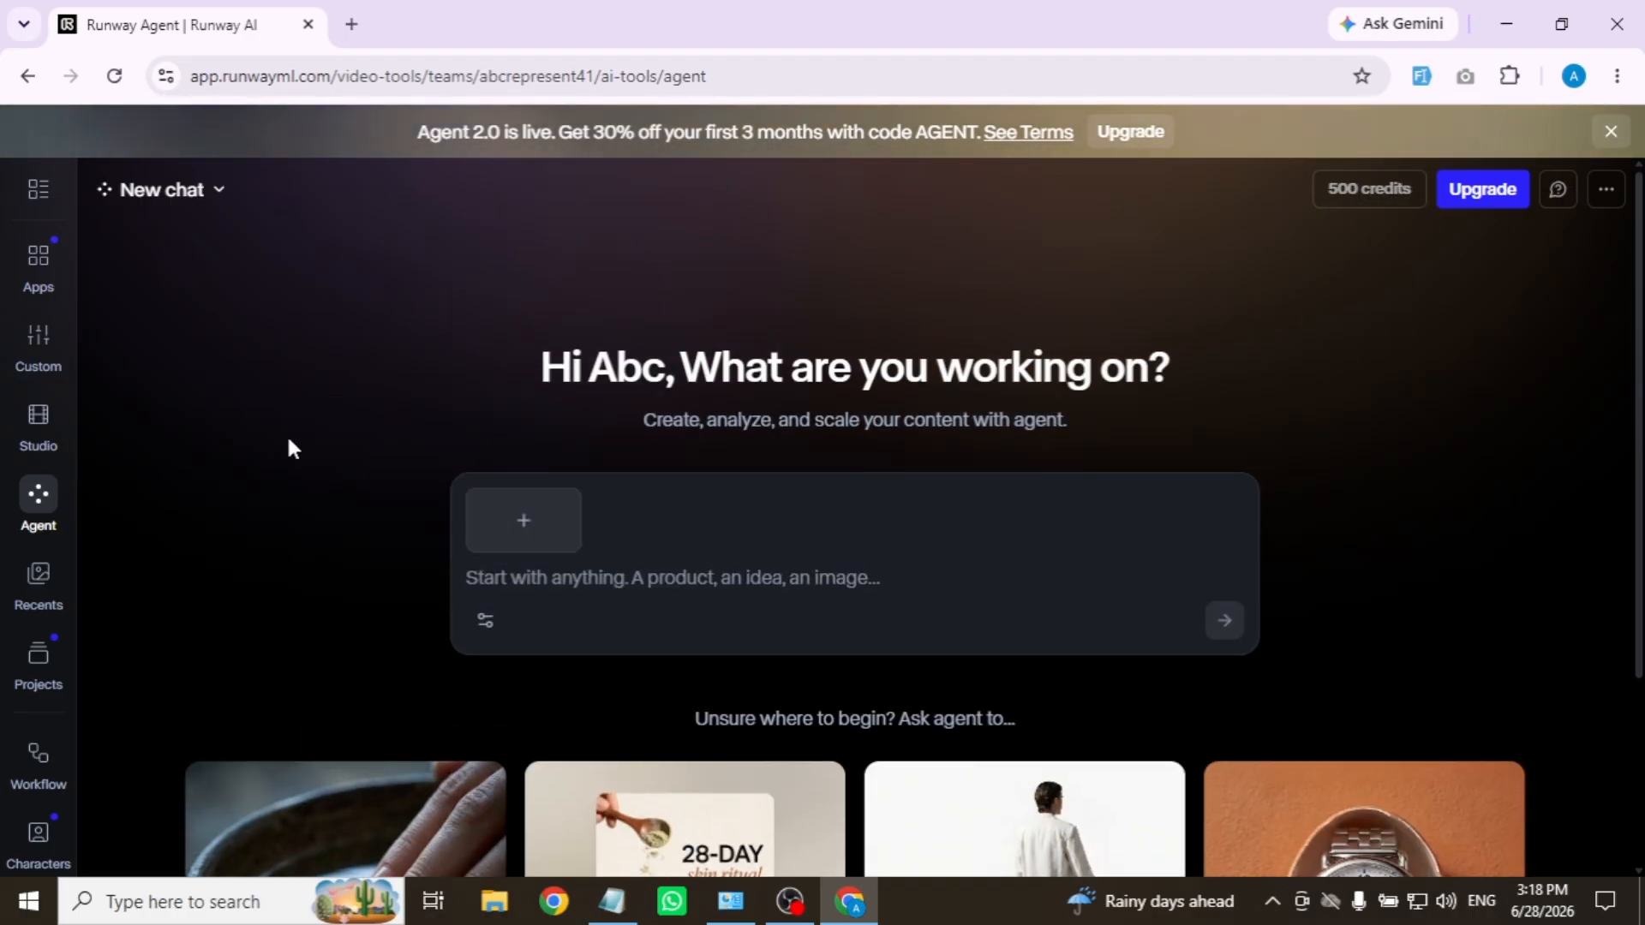
pyautogui.click(34, 347)
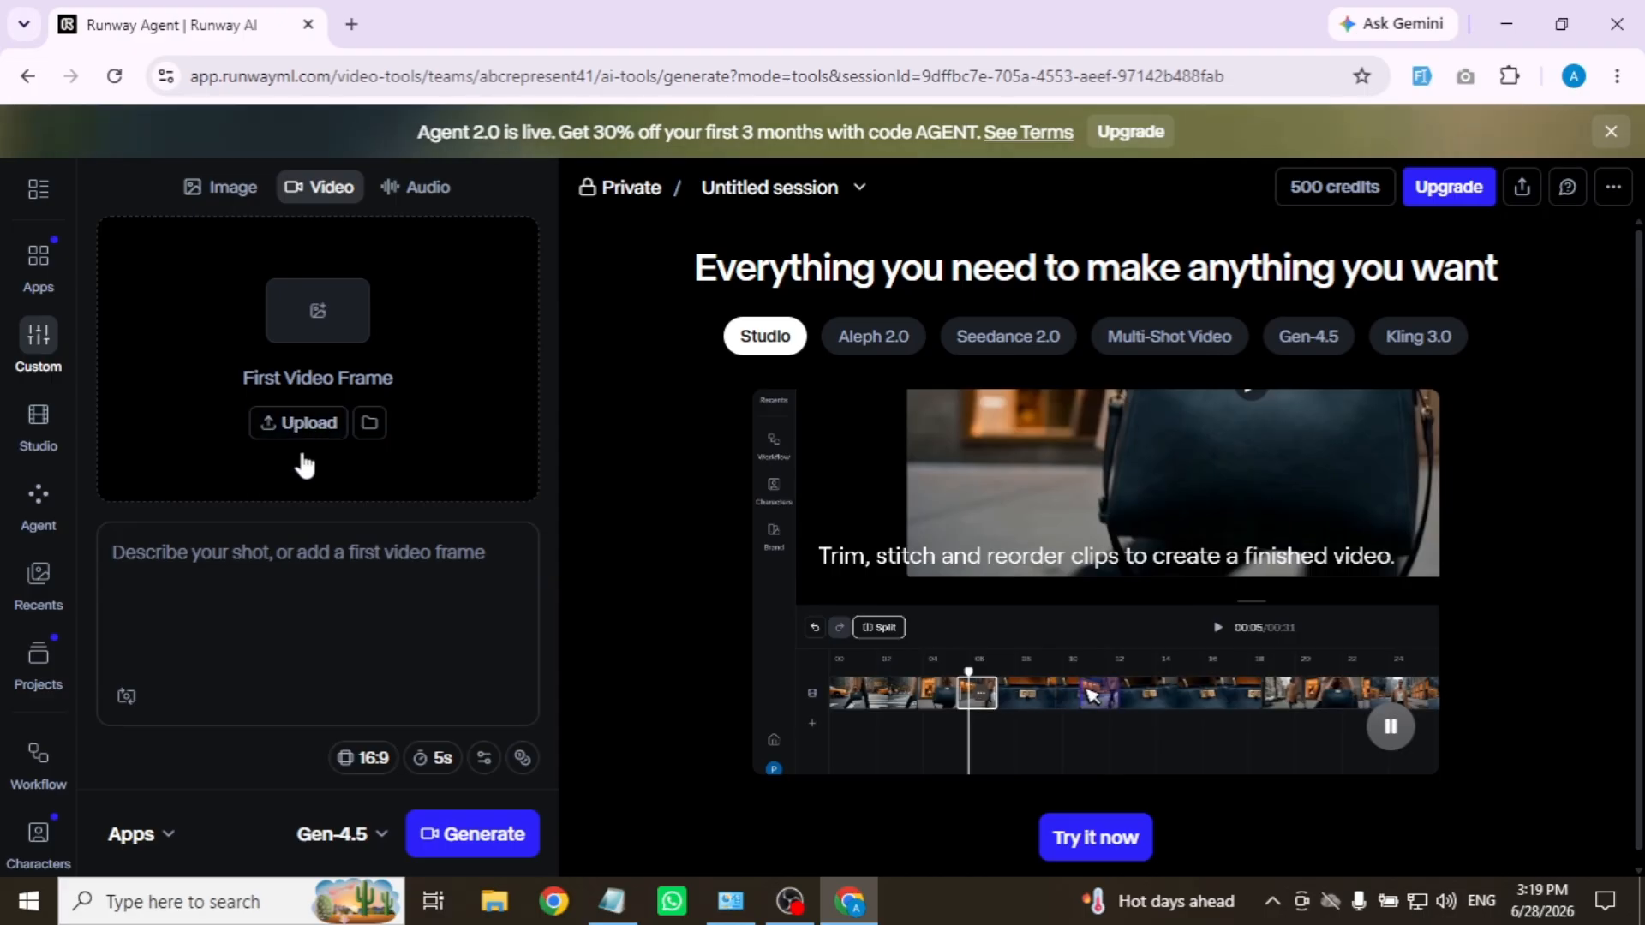
pyautogui.click(301, 428)
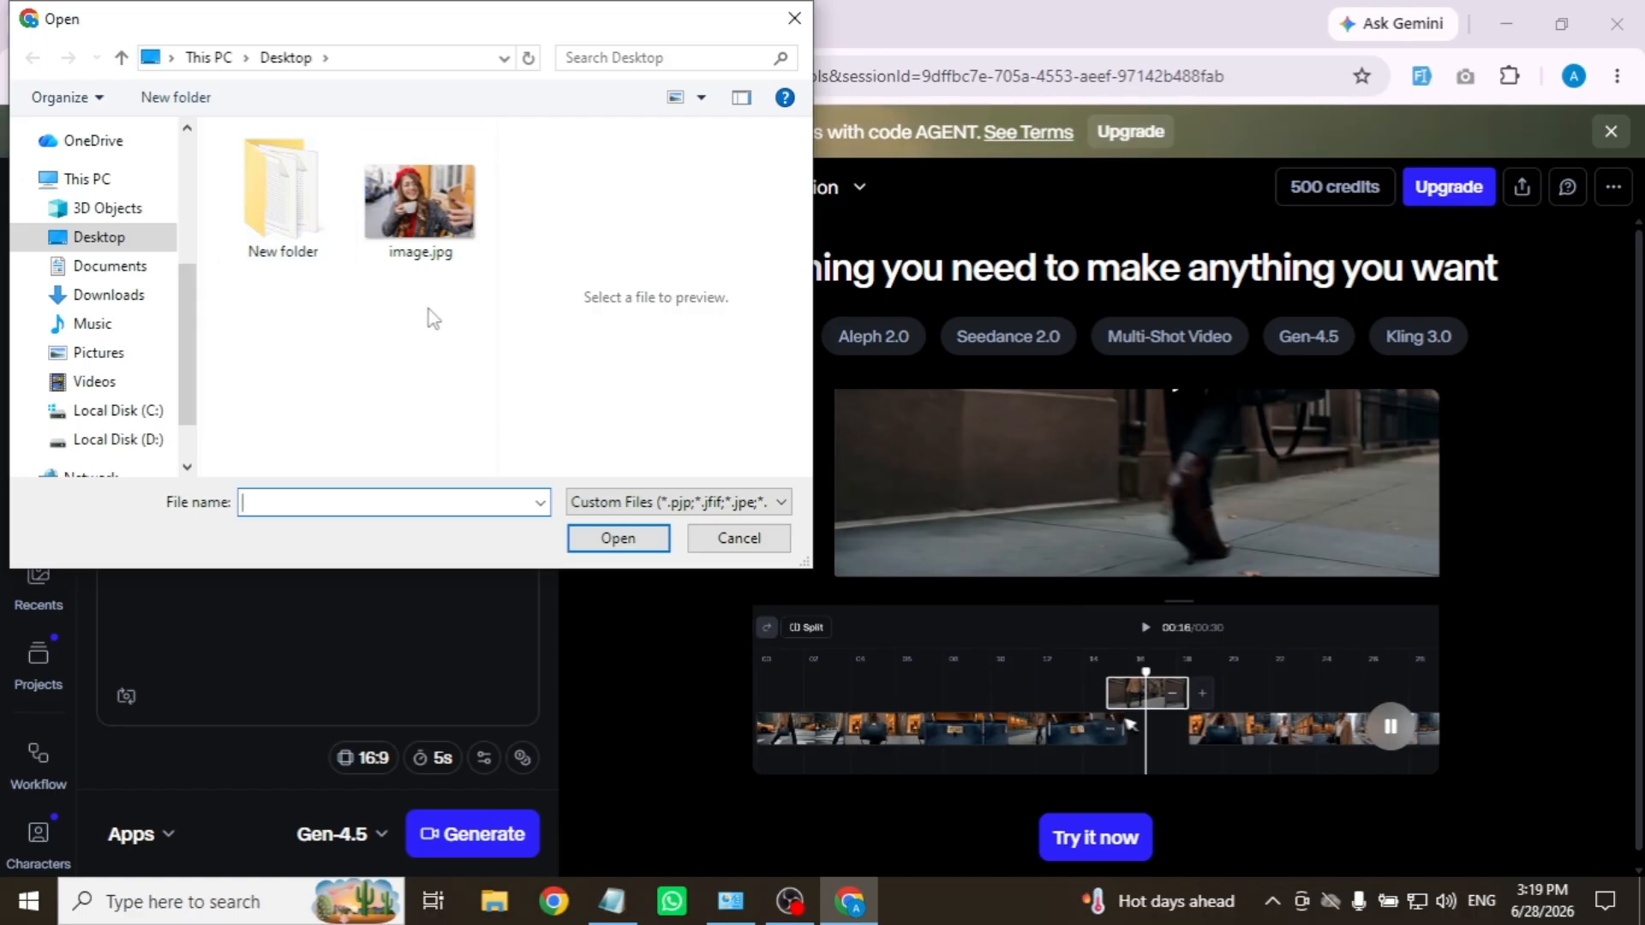
pyautogui.click(423, 202)
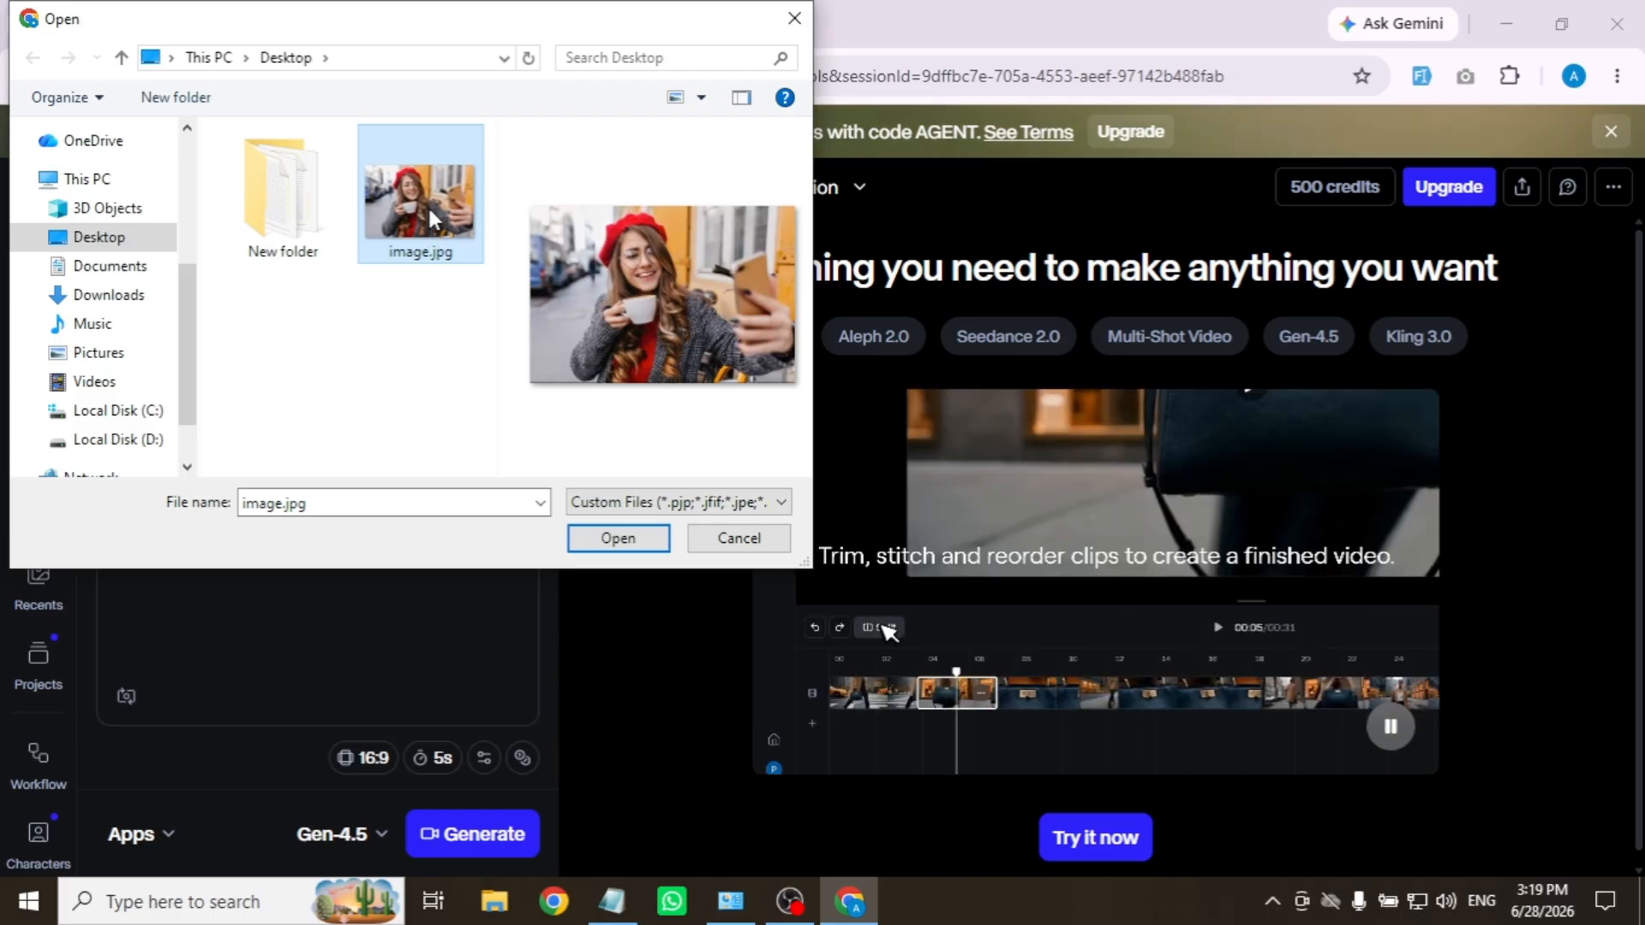
pyautogui.click(606, 543)
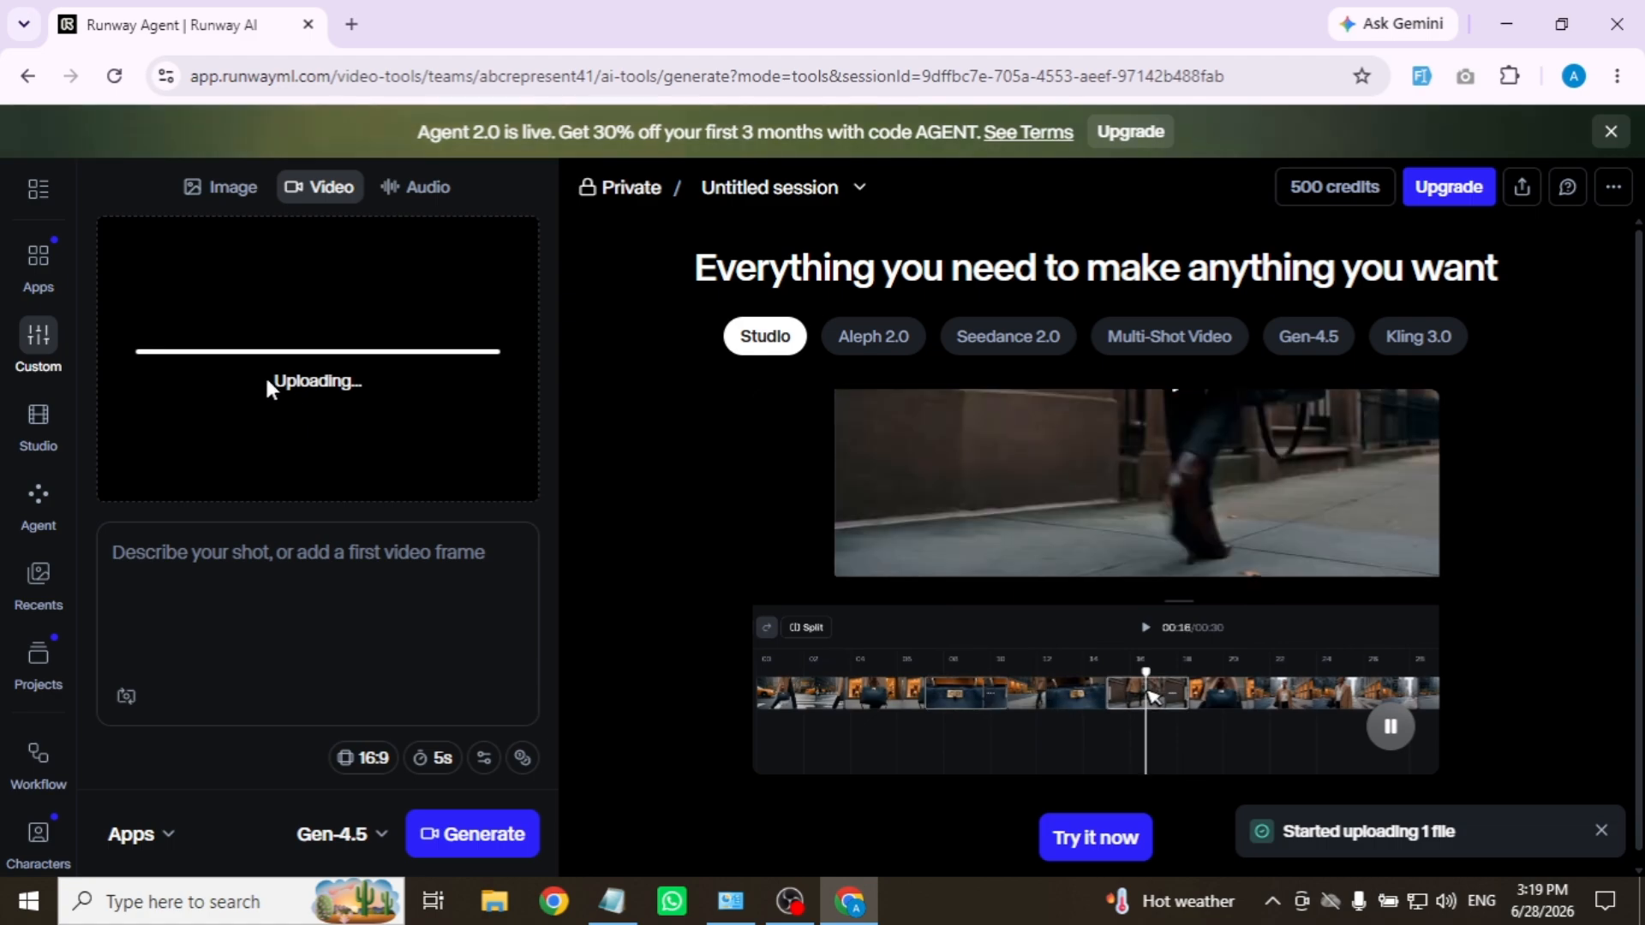
pyautogui.click(496, 430)
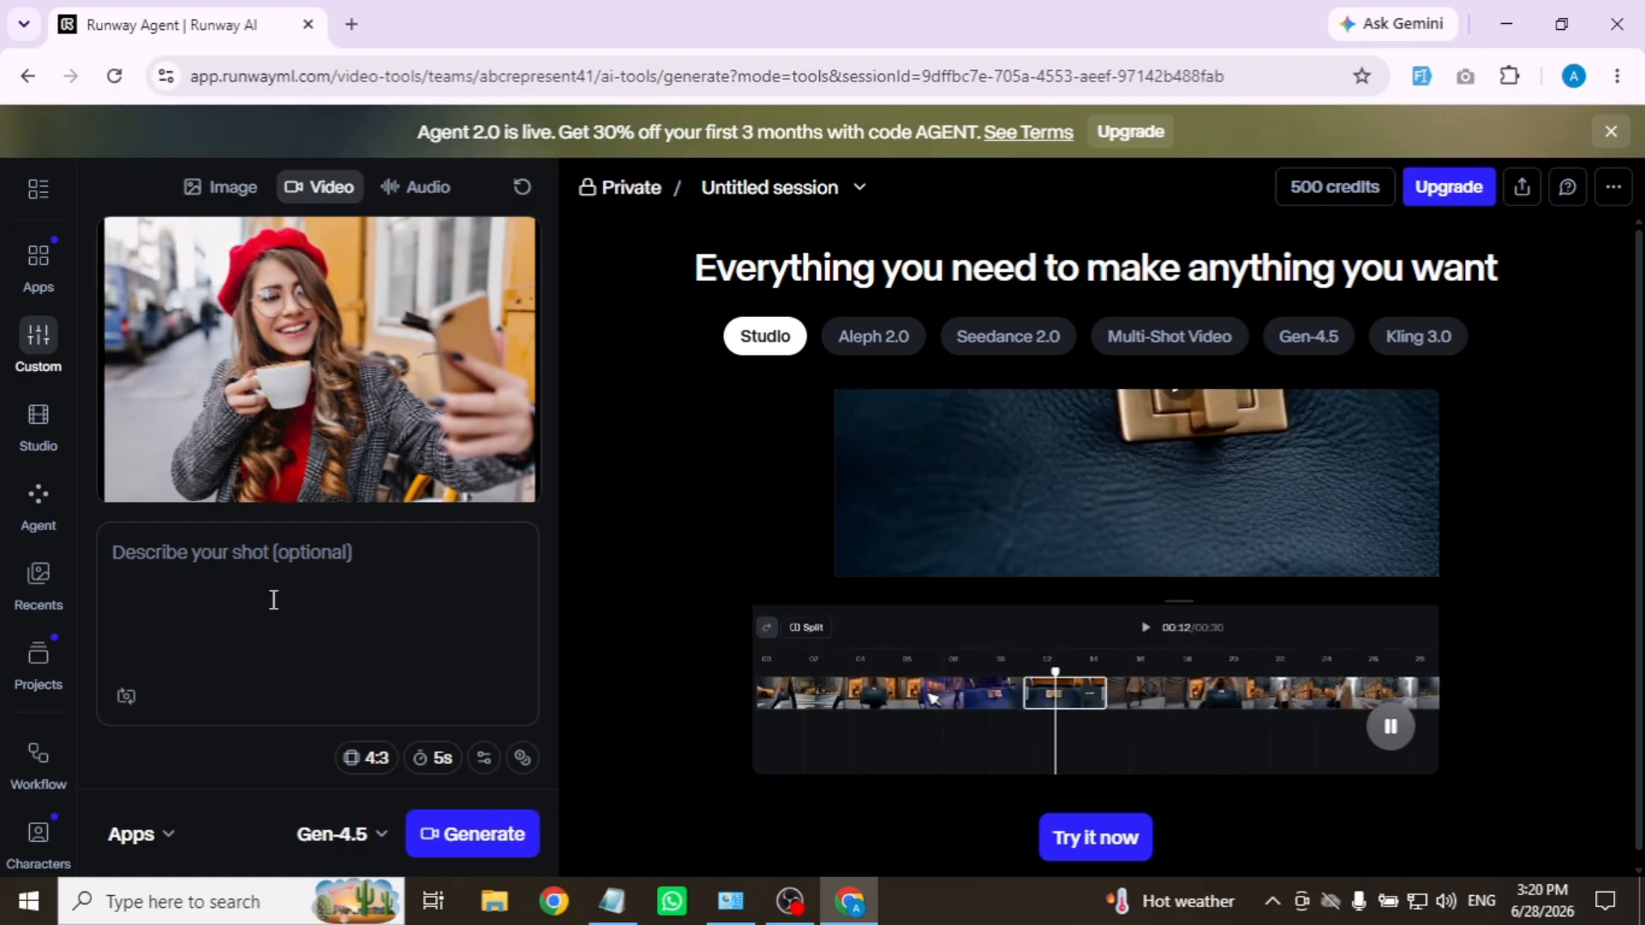
# - Enter a shot description running from "Hey everyone! I hope you're having an amazing day" to "I'll see you in my next video"
pyautogui.click(226, 593)
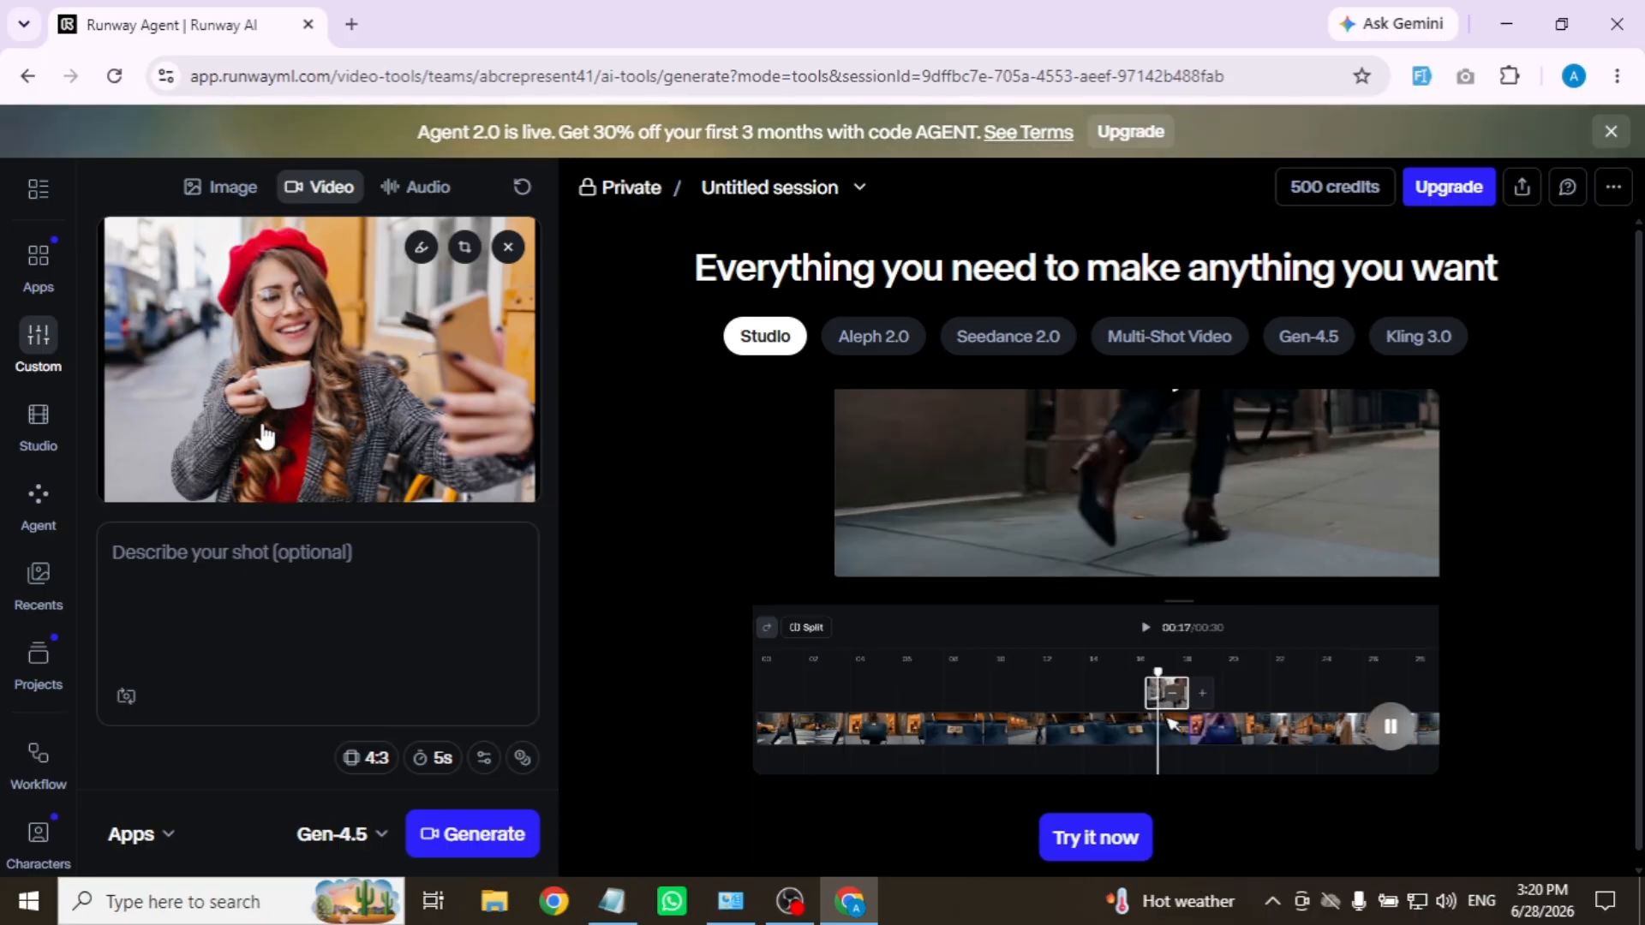
pyautogui.click(207, 553)
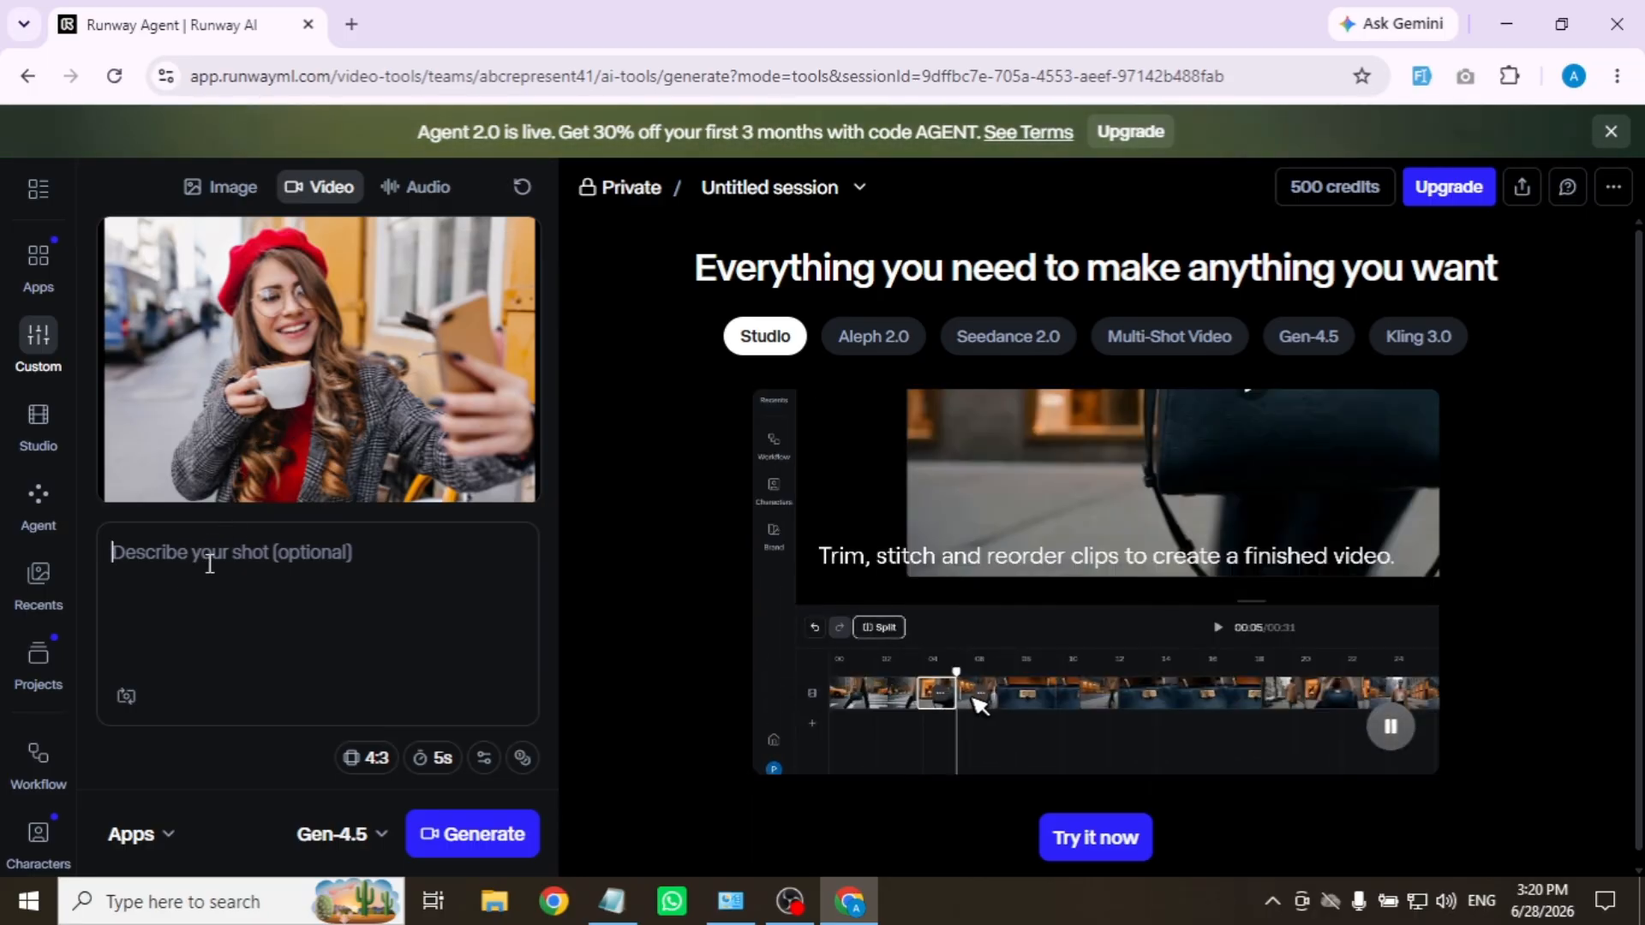
pyautogui.write("Hey everyone! I hope you're having an amazing day. I just stopped for my favorite cup of coffee, and I couldn't resist sharing this beautiful moment with you. Sometimes the smallest moments bring the biggest smiles, so don't forget to enjoy the little things. Have a wonderful day, and I'll see you in my next video!")
pyautogui.scroll(3, 188, 608)
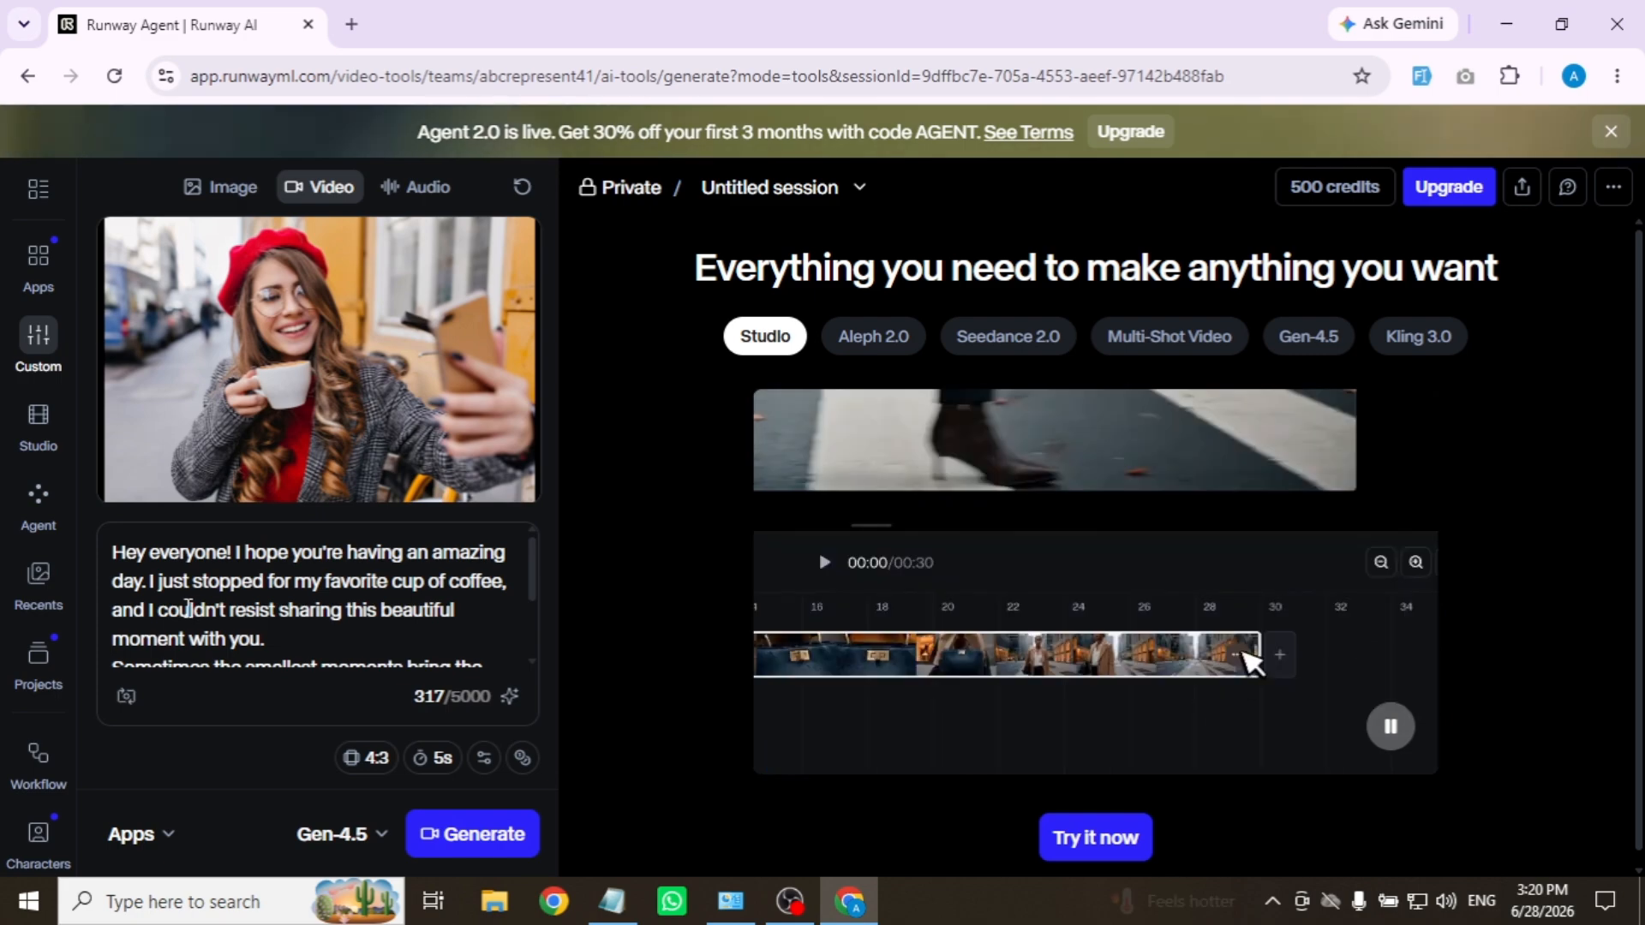
pyautogui.scroll(-3, 188, 607)
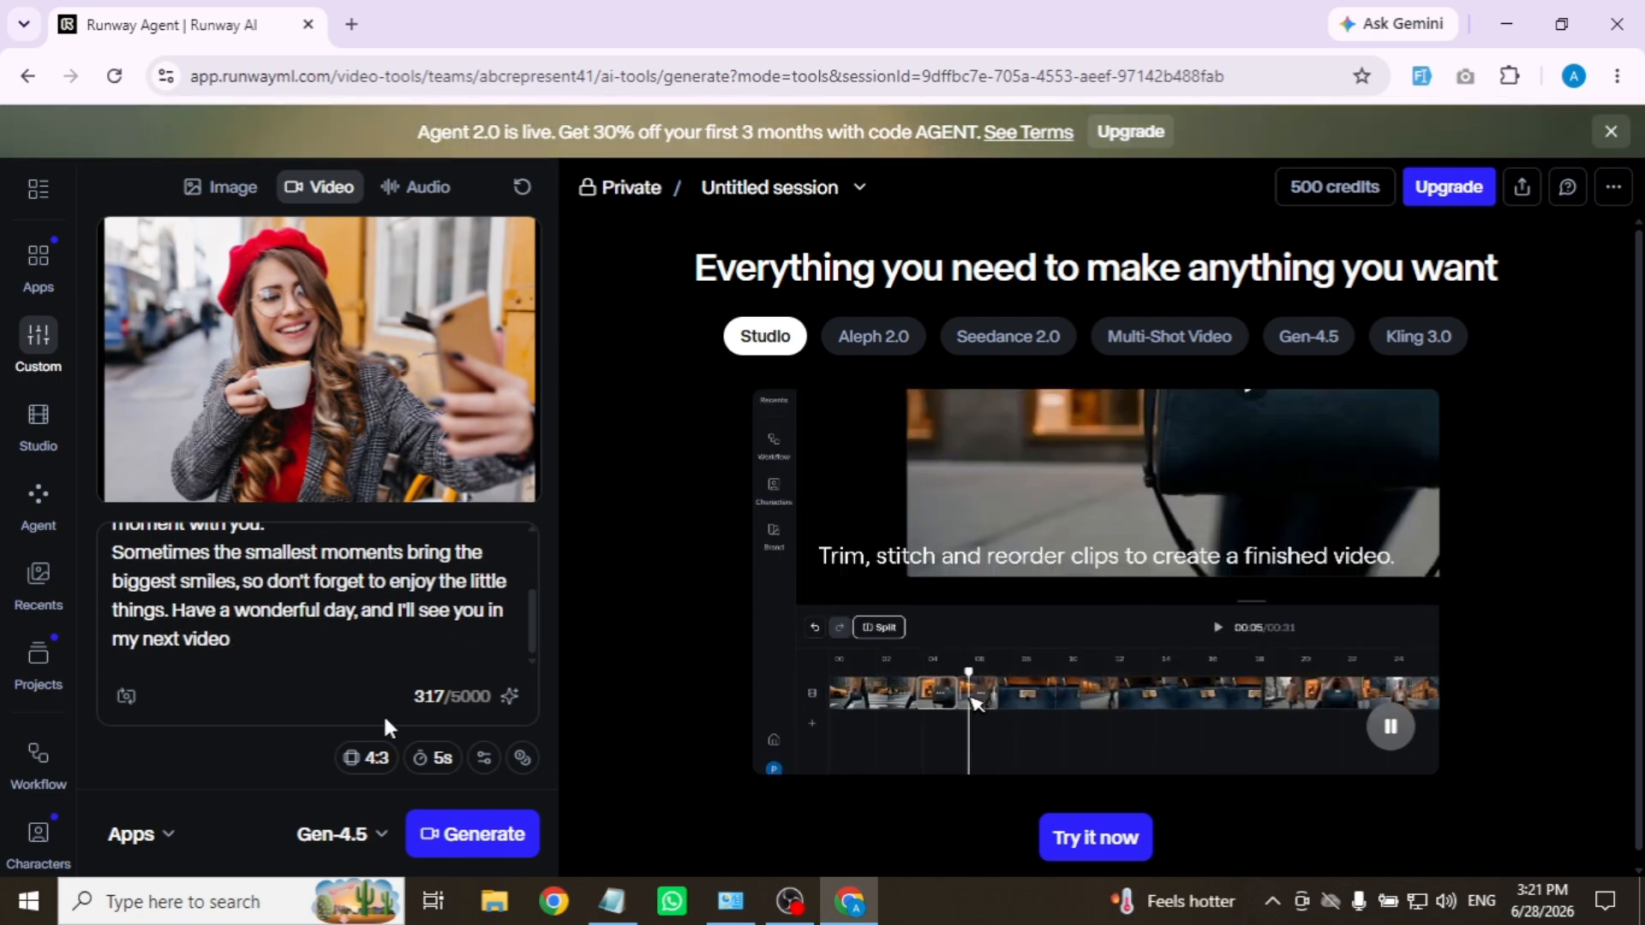
# - Review the aspect ratio and duration options, keep 4:3 and 5 seconds, and check the credit cost per video
pyautogui.click(368, 758)
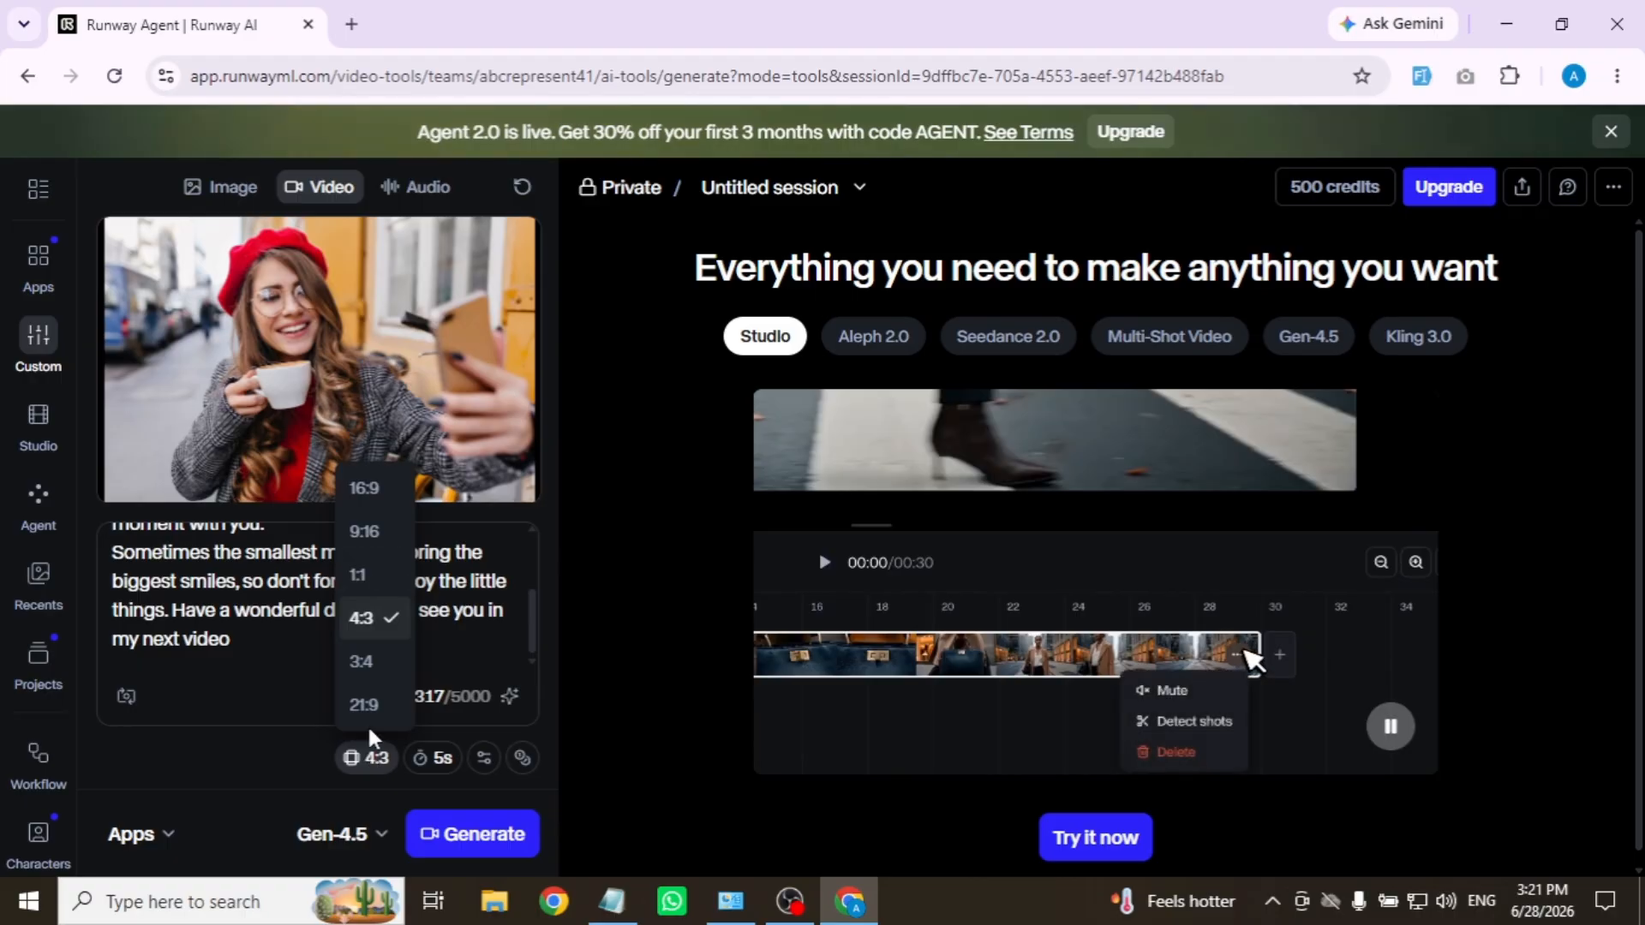
pyautogui.click(370, 787)
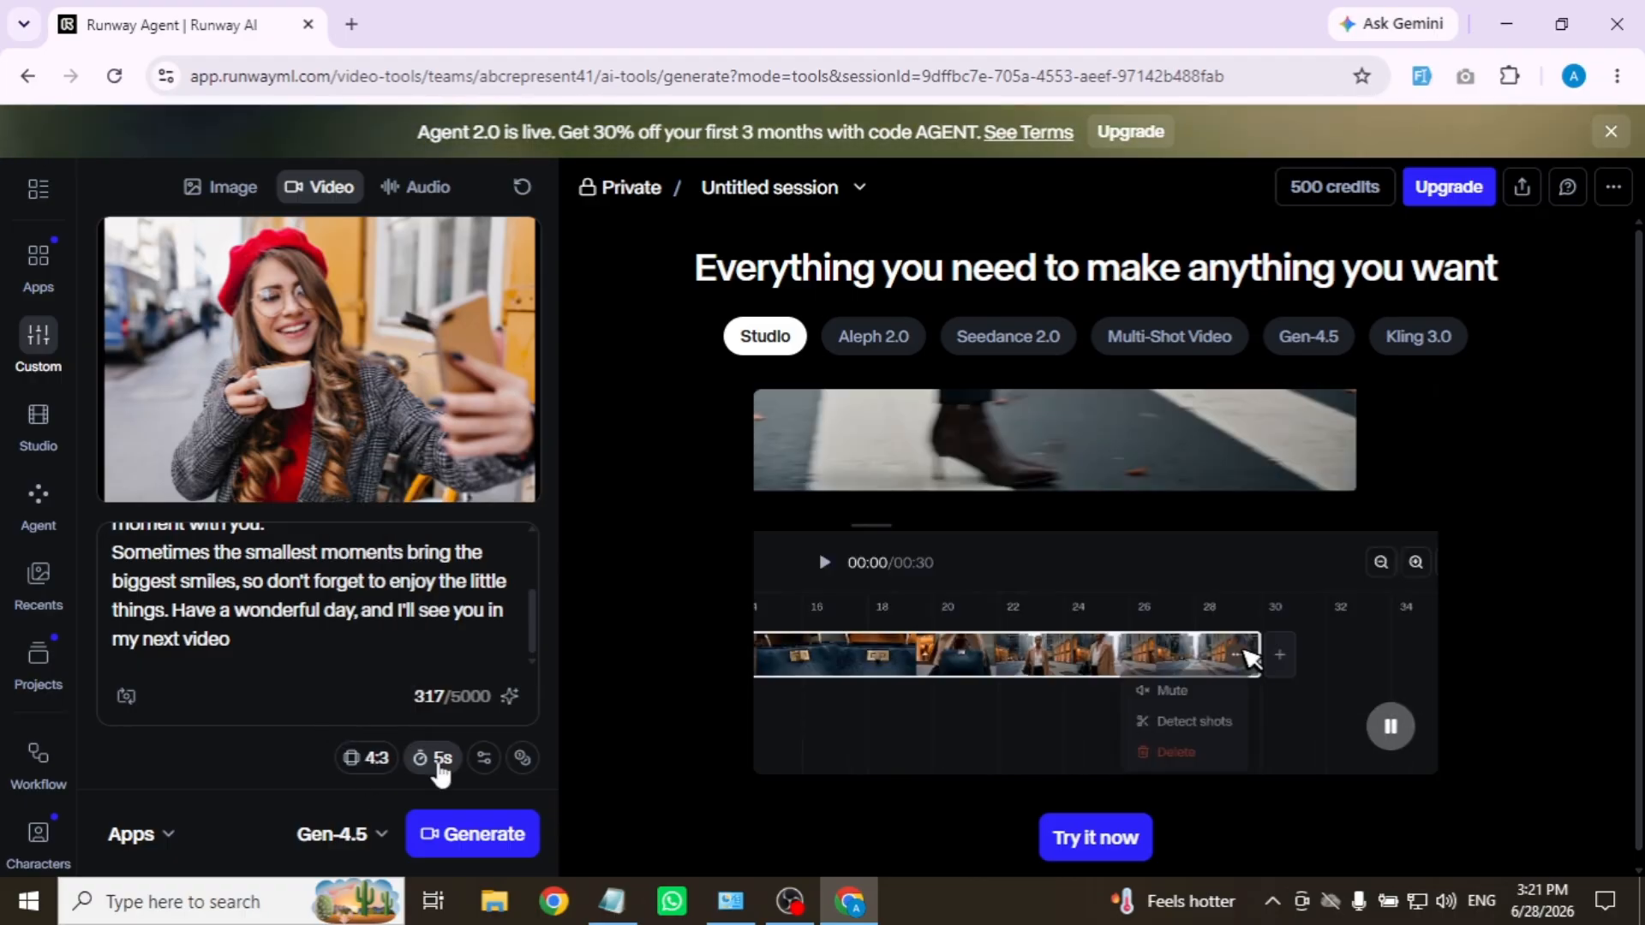
pyautogui.click(439, 762)
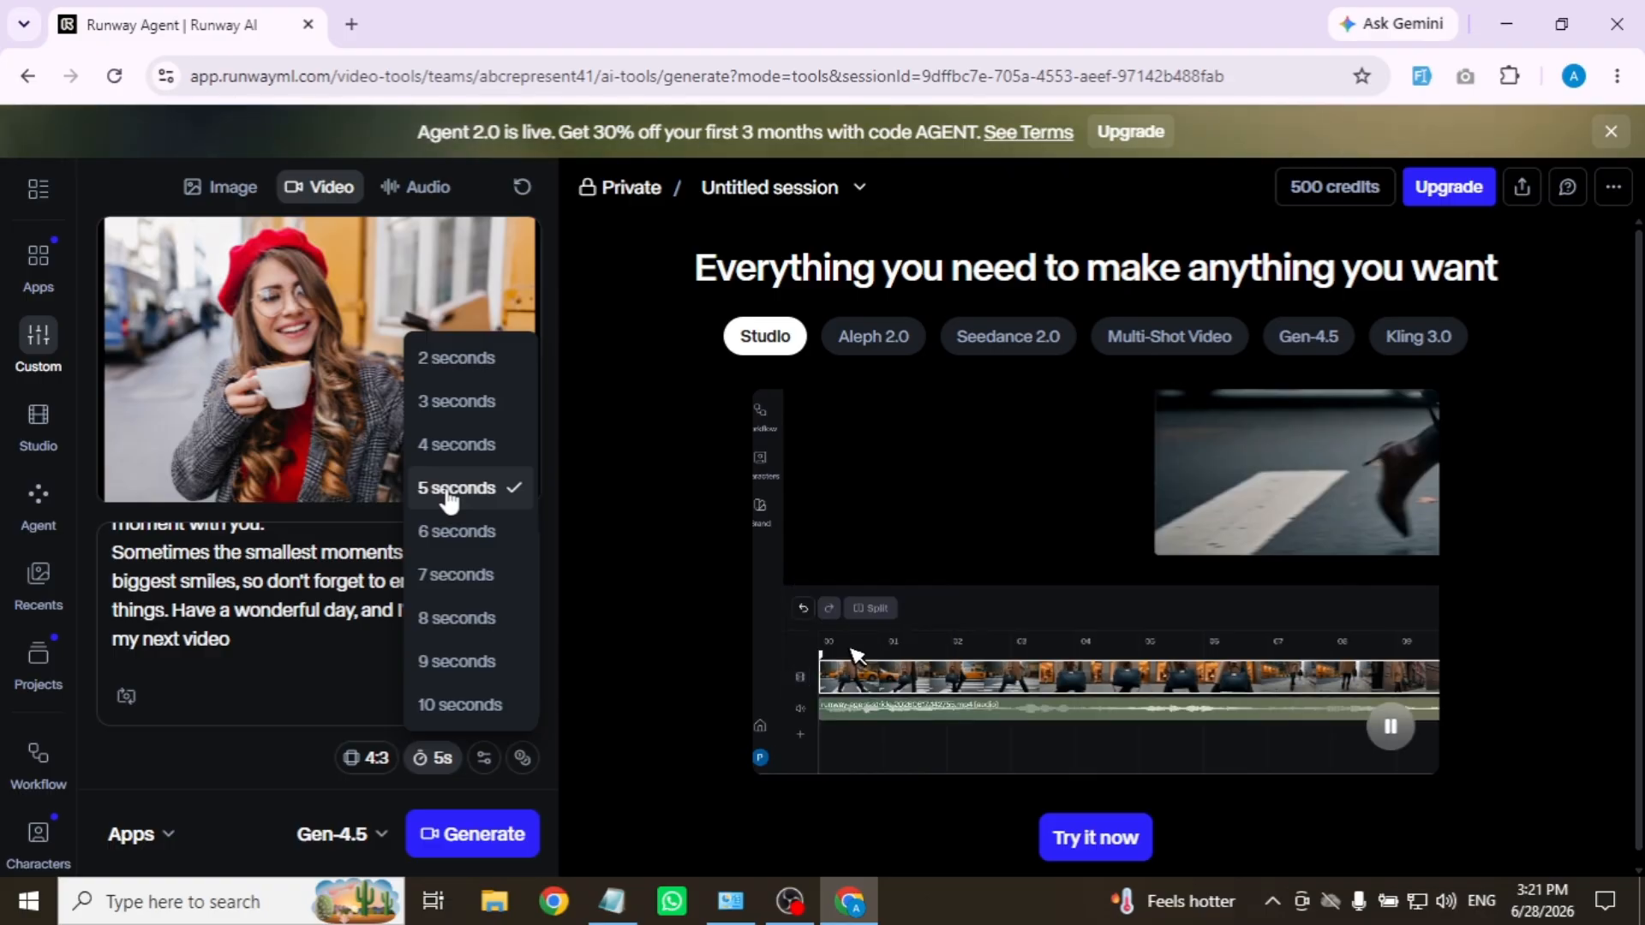
pyautogui.click(447, 490)
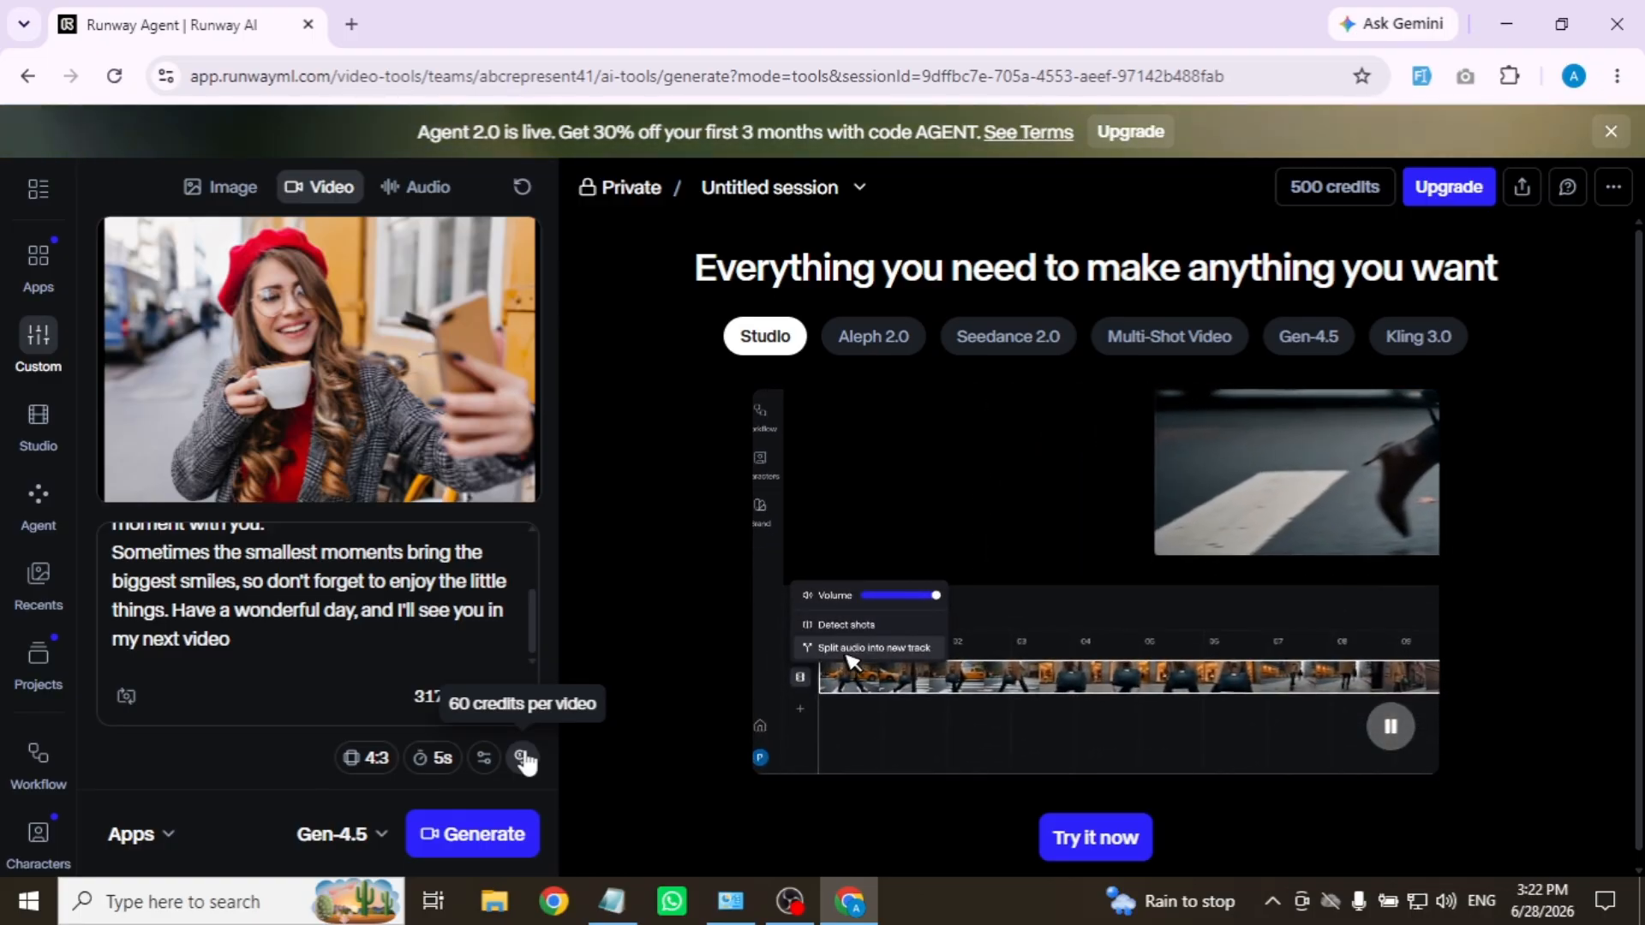
pyautogui.click(440, 759)
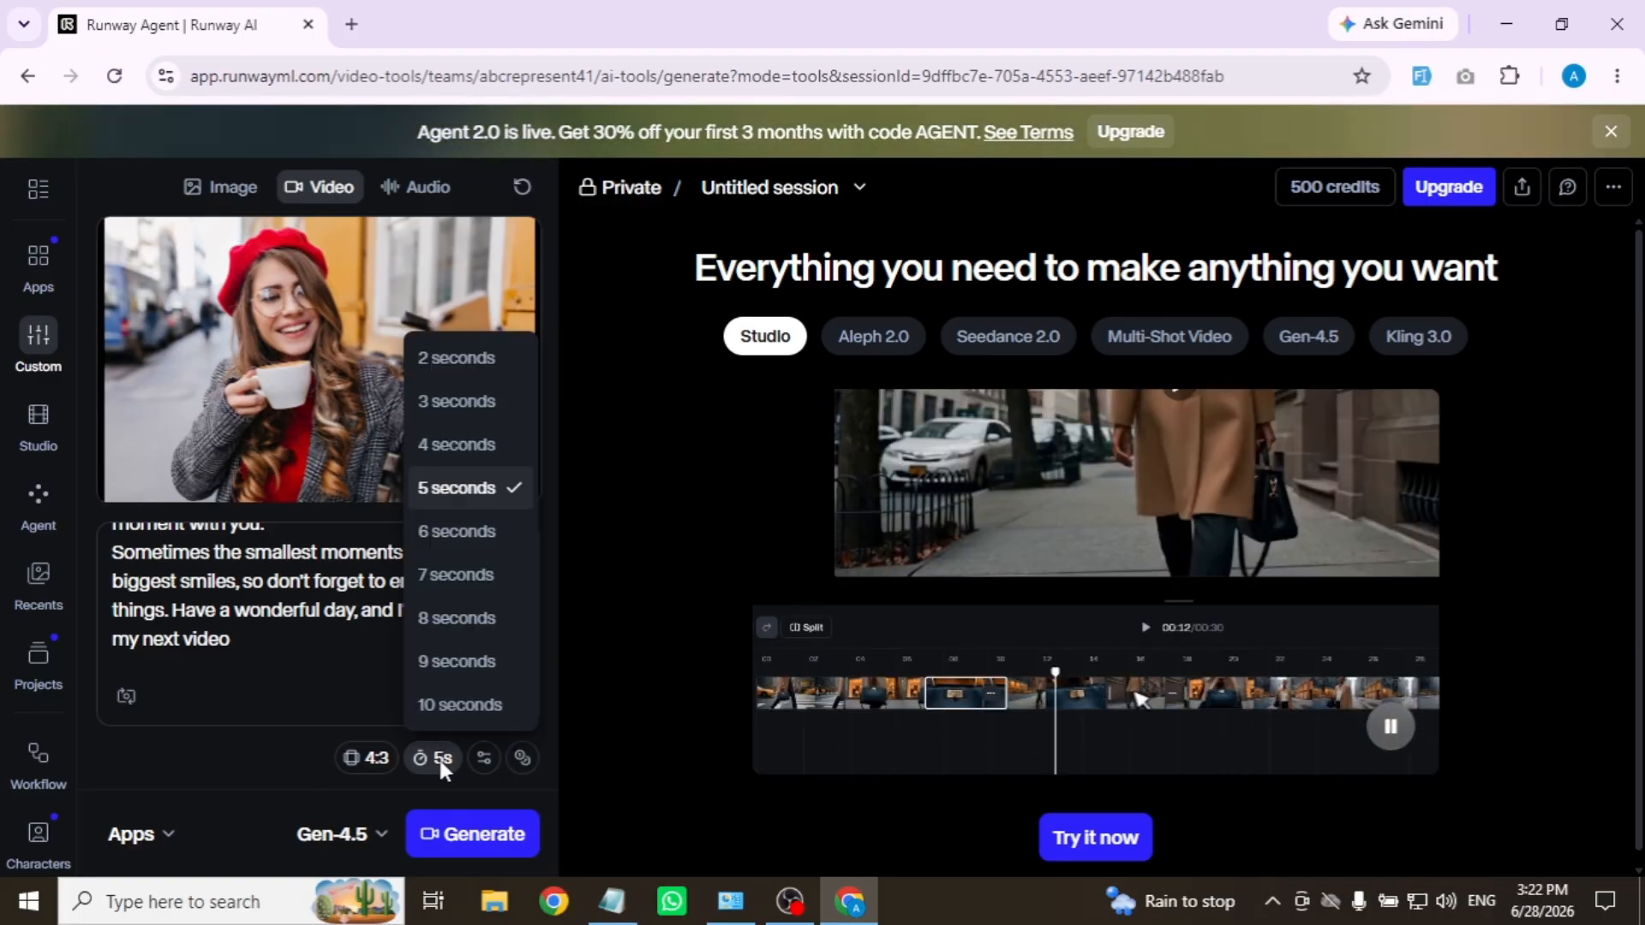
pyautogui.click(524, 754)
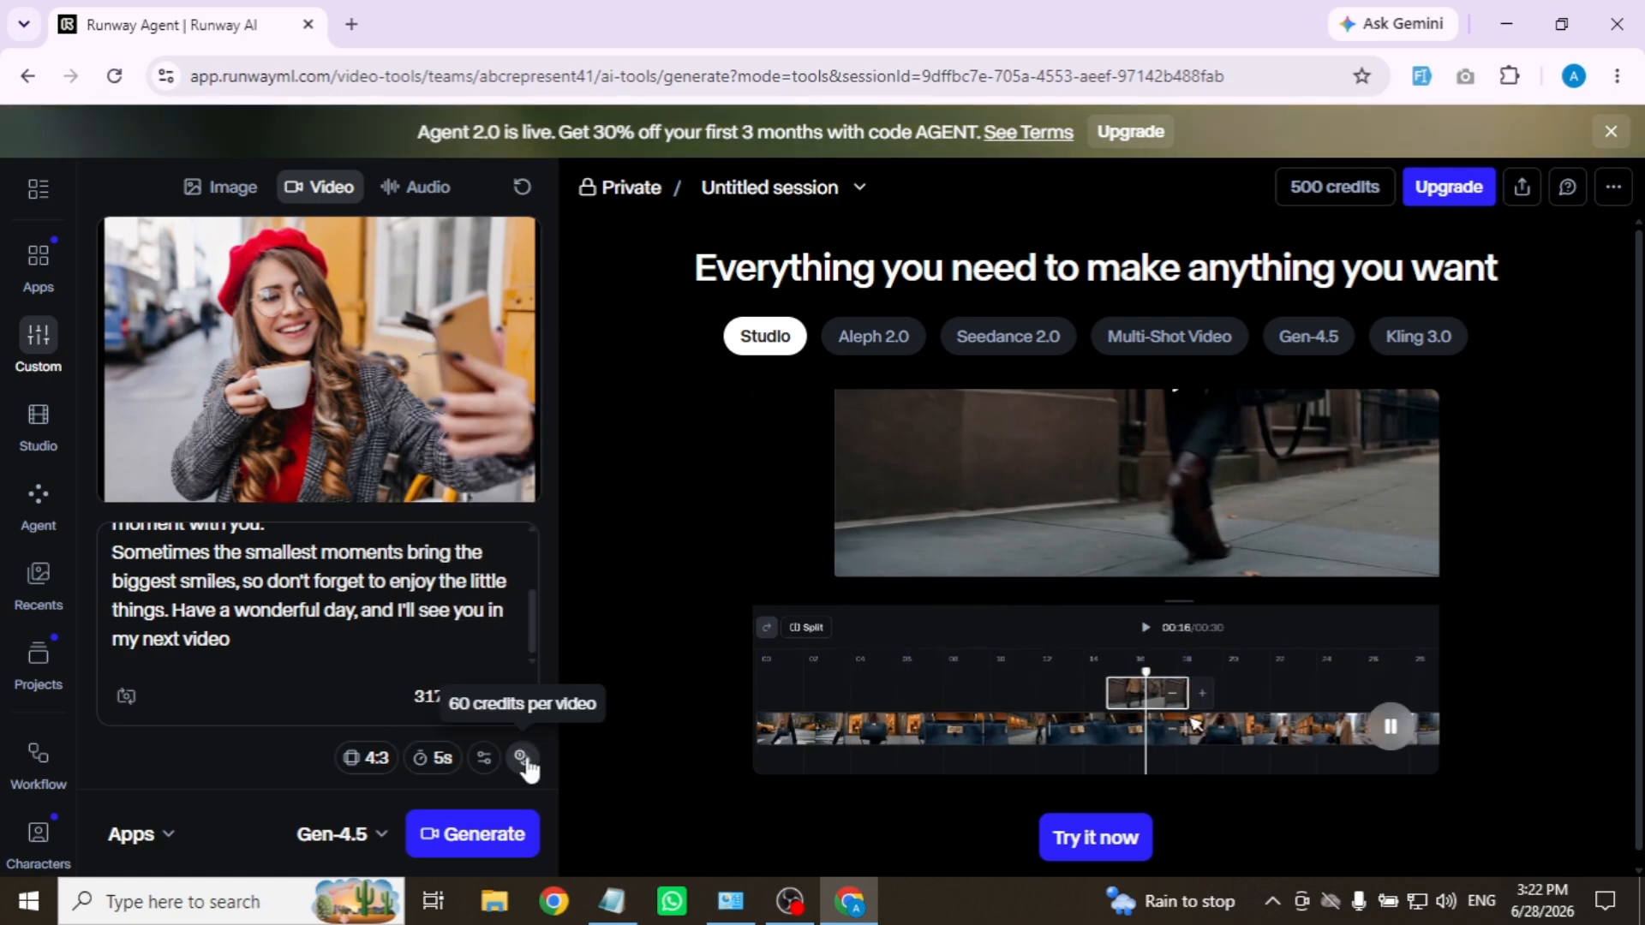
# - Set the video duration to 10 seconds and check the credit cost for that length
pyautogui.click(438, 757)
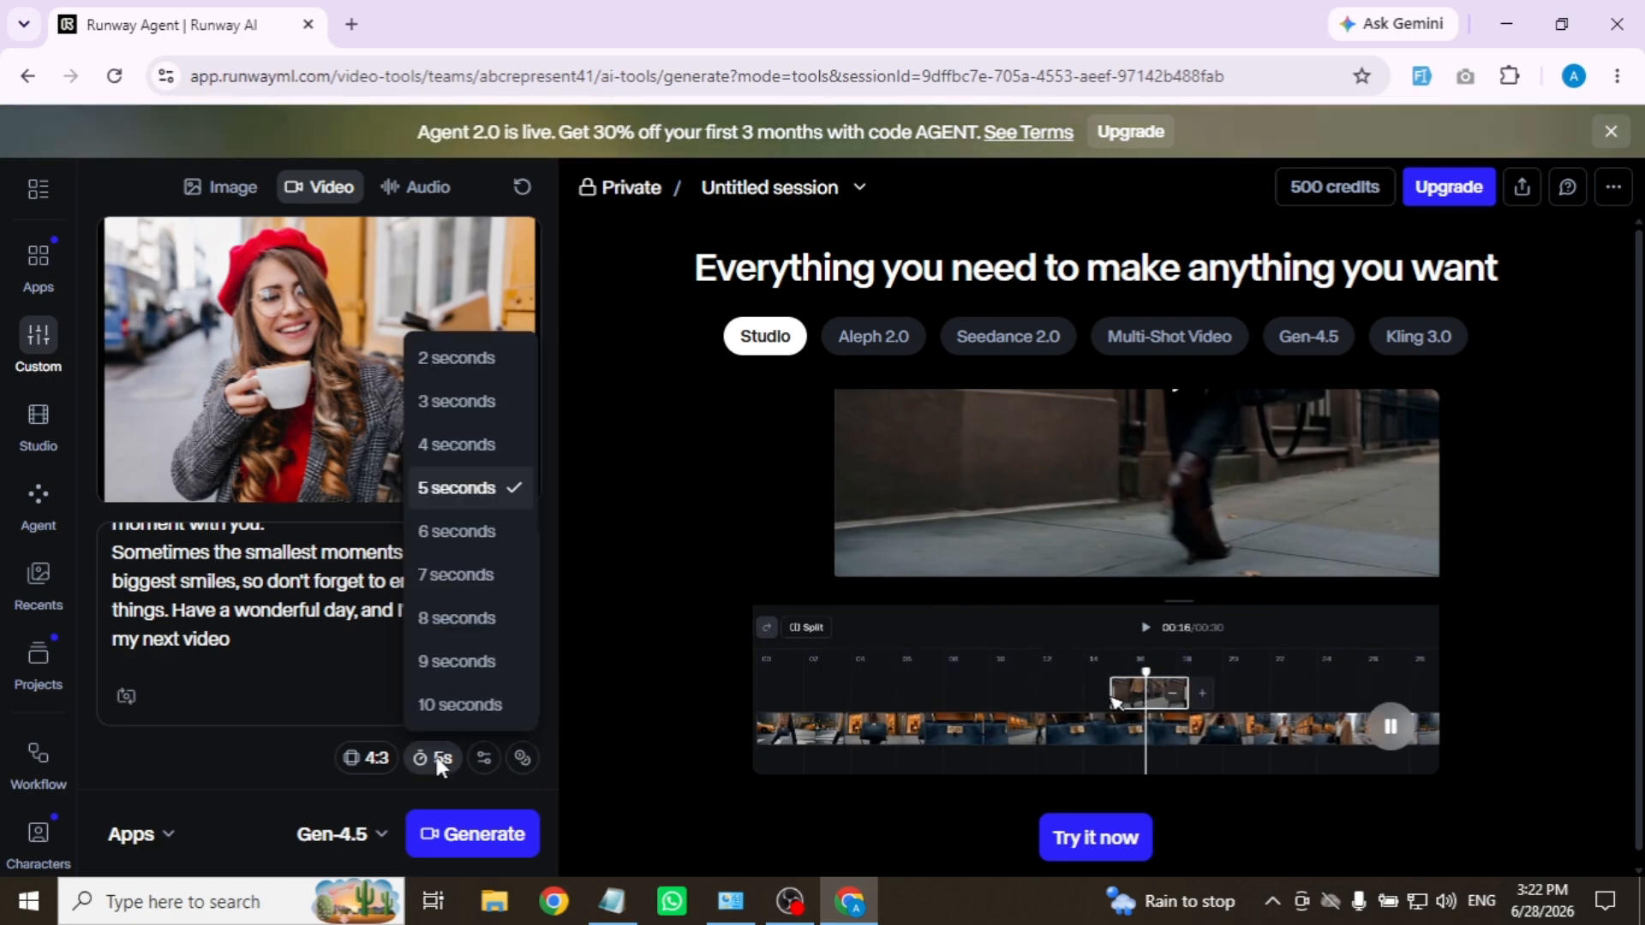
pyautogui.click(455, 706)
pyautogui.moveTo(523, 762)
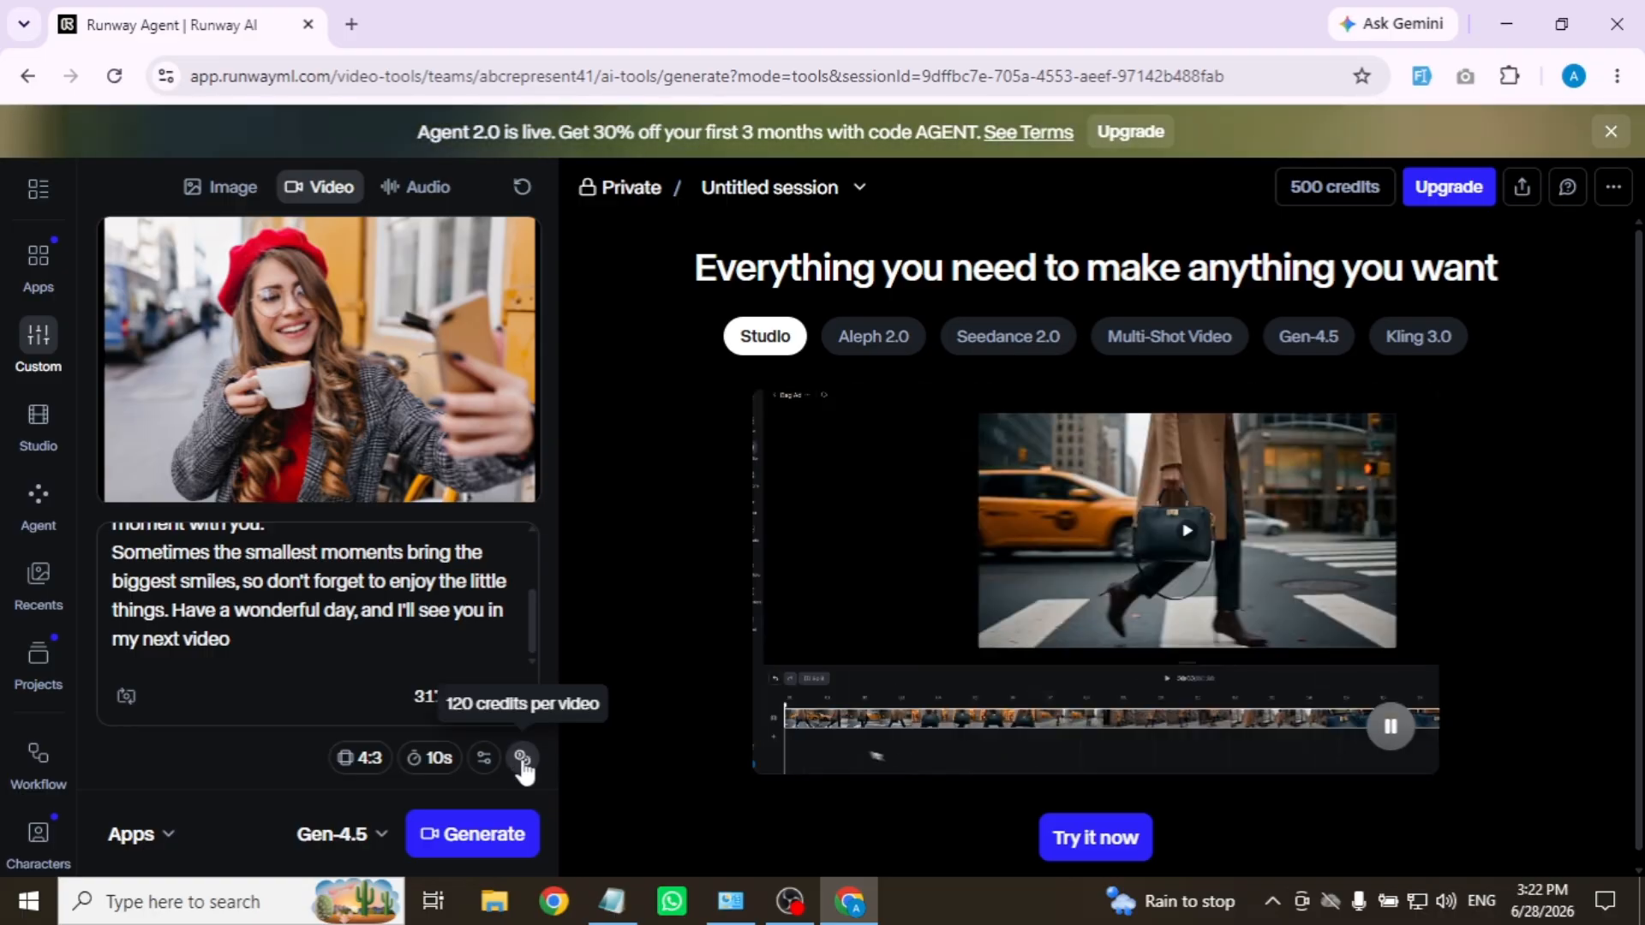
# - Set the video duration to 5 seconds and switch the video model to Characters
pyautogui.click(437, 760)
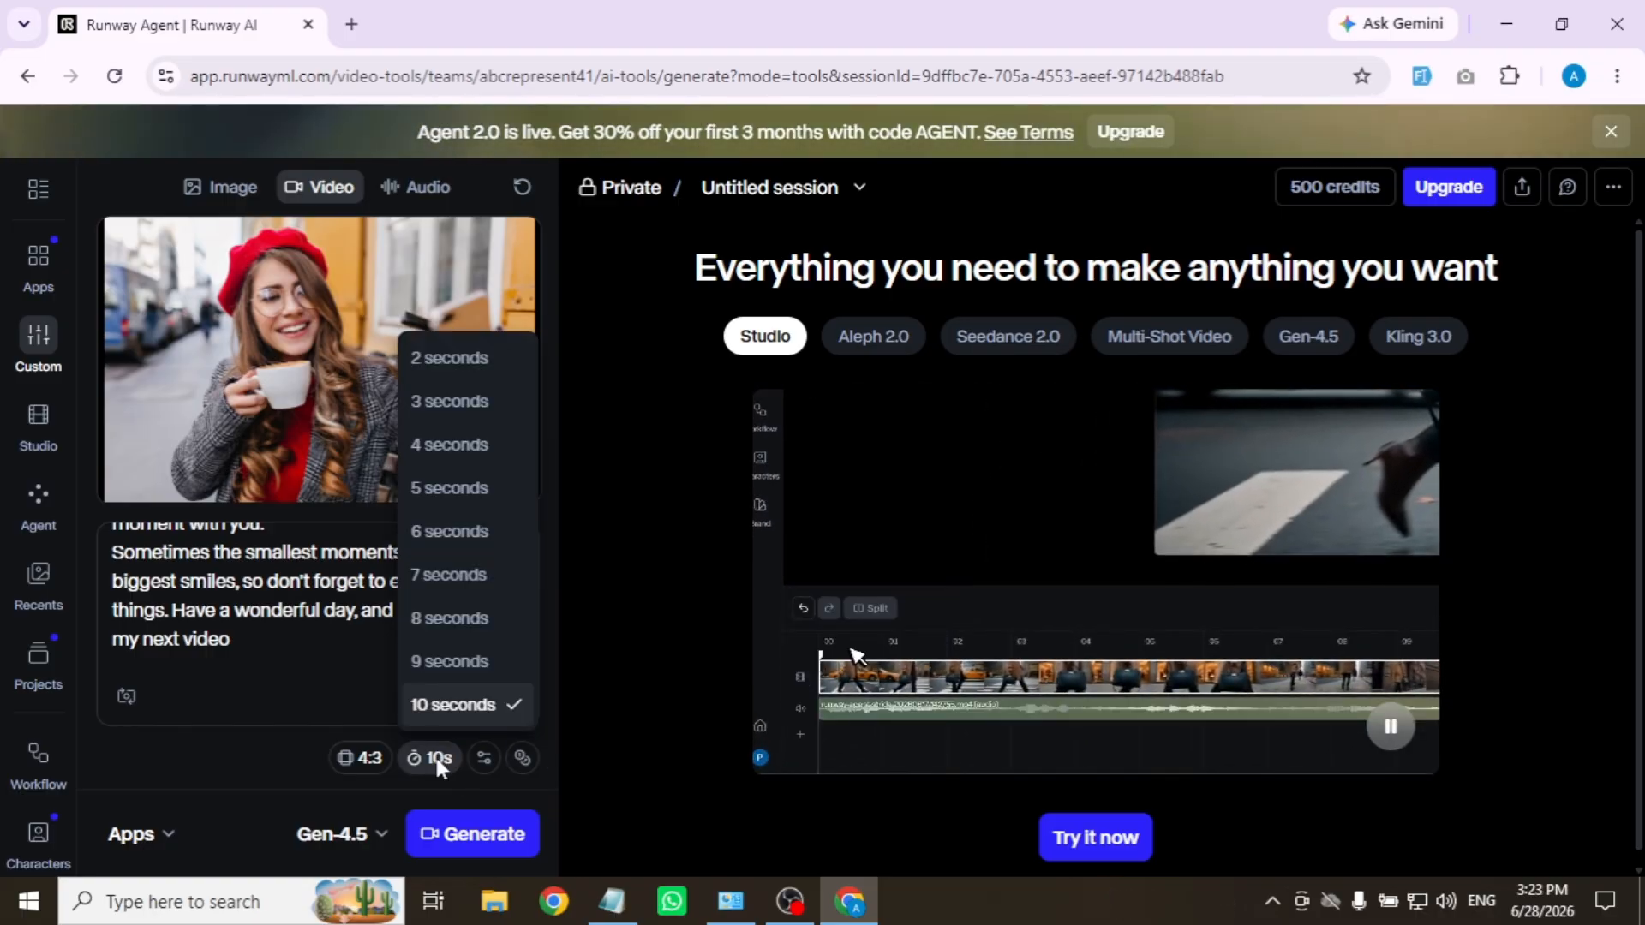
pyautogui.click(442, 485)
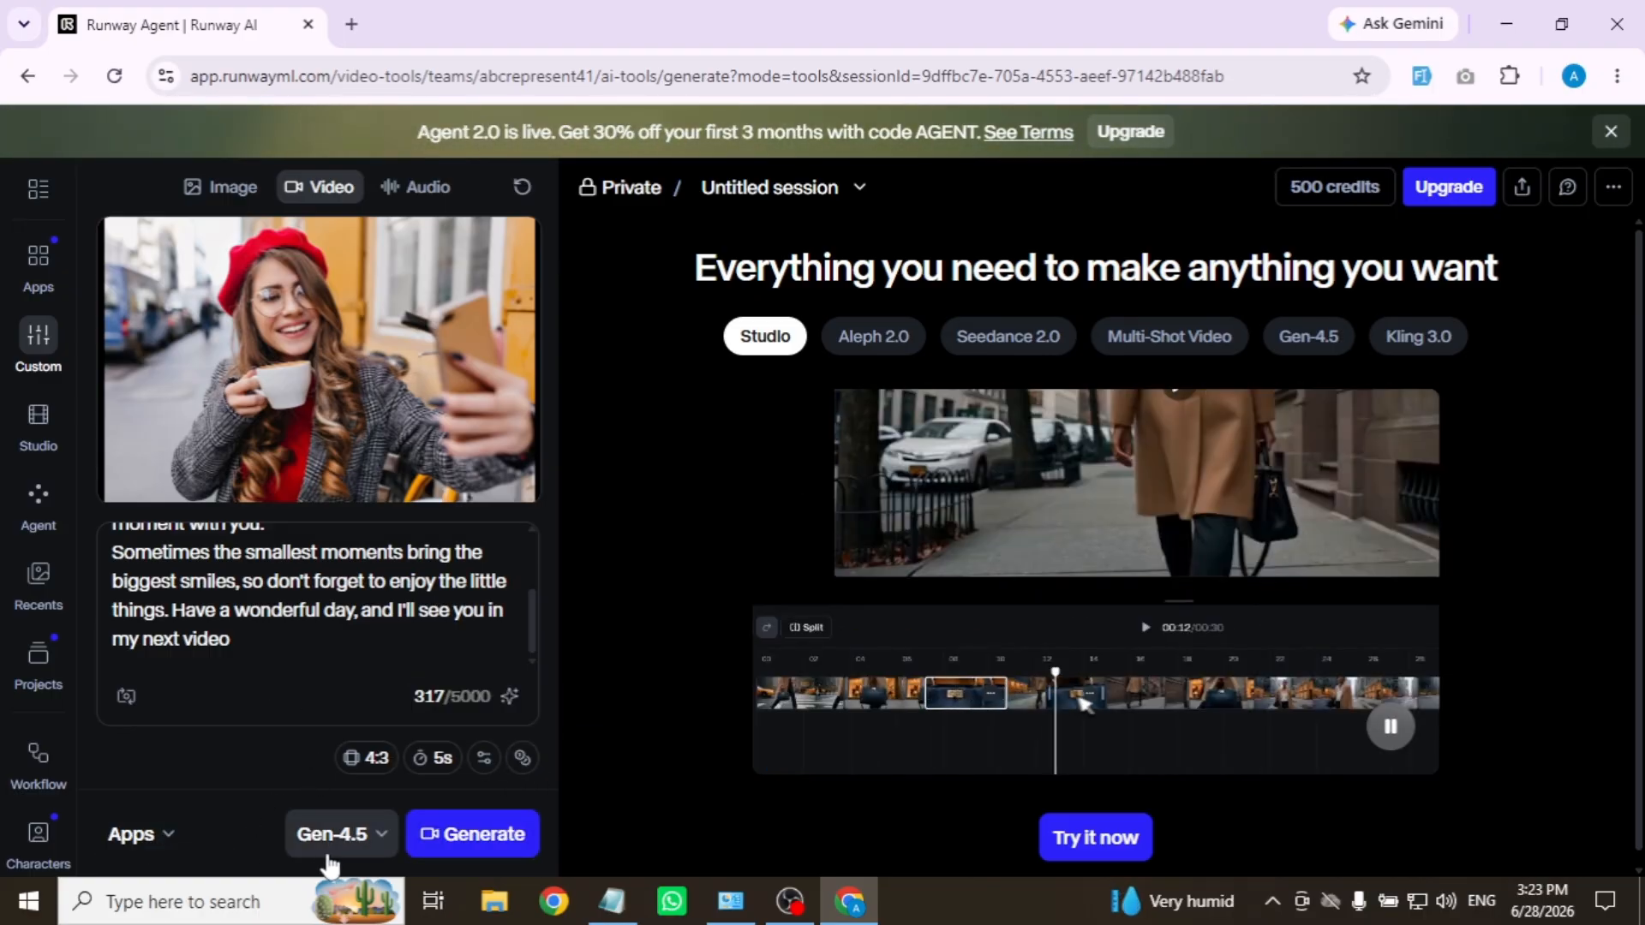
pyautogui.click(375, 840)
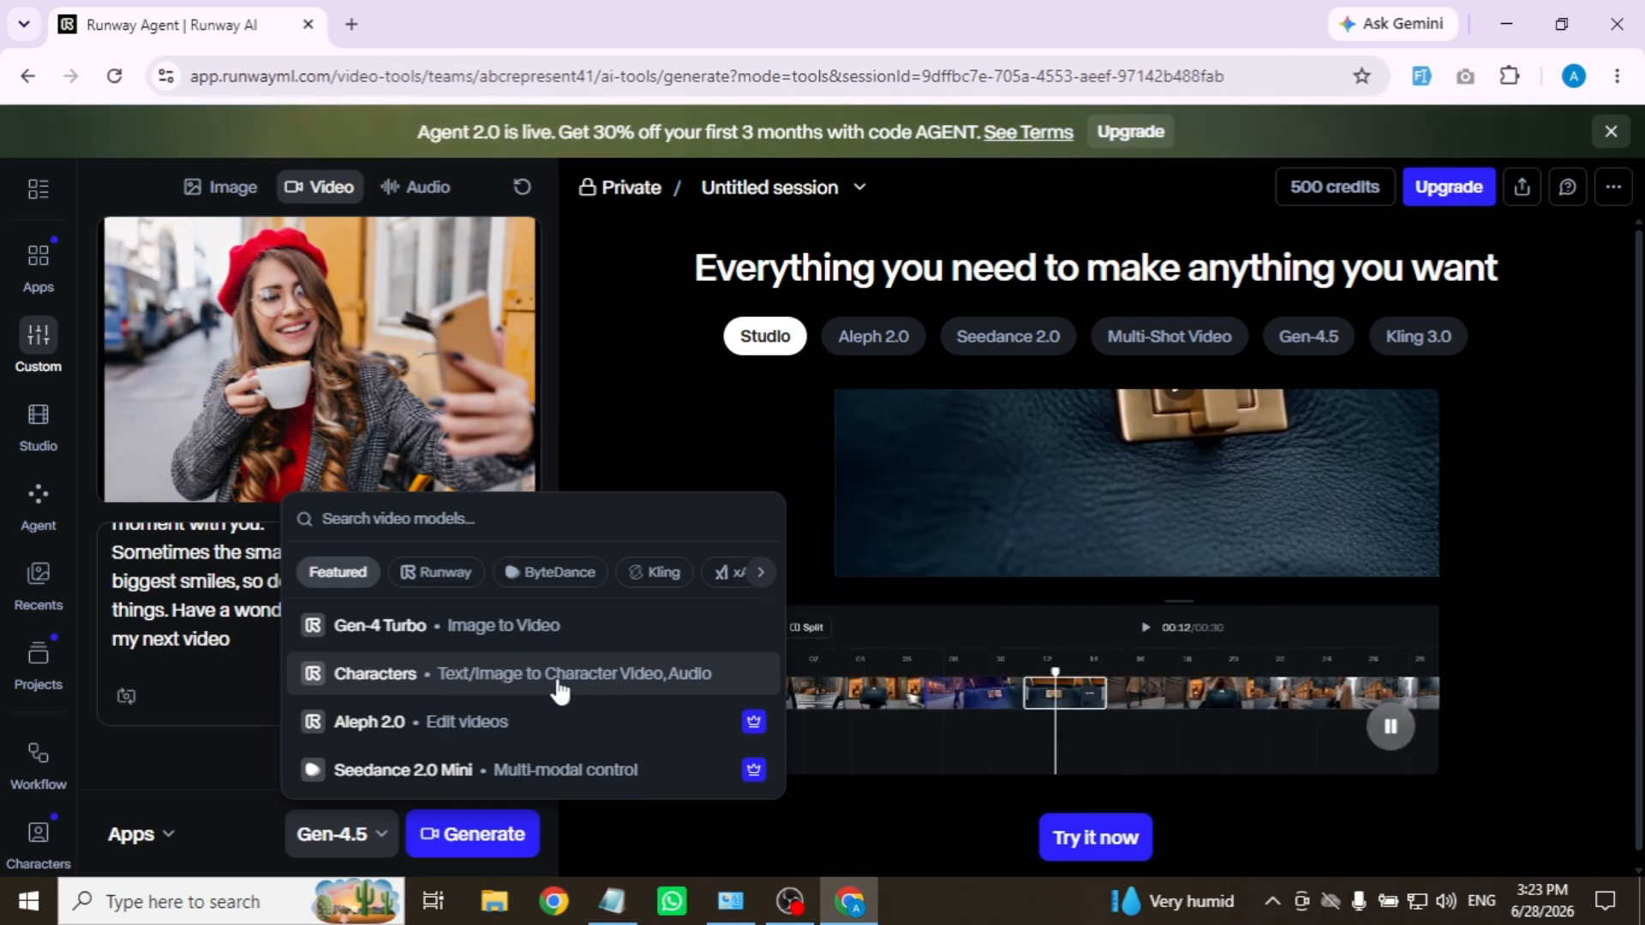
pyautogui.click(370, 678)
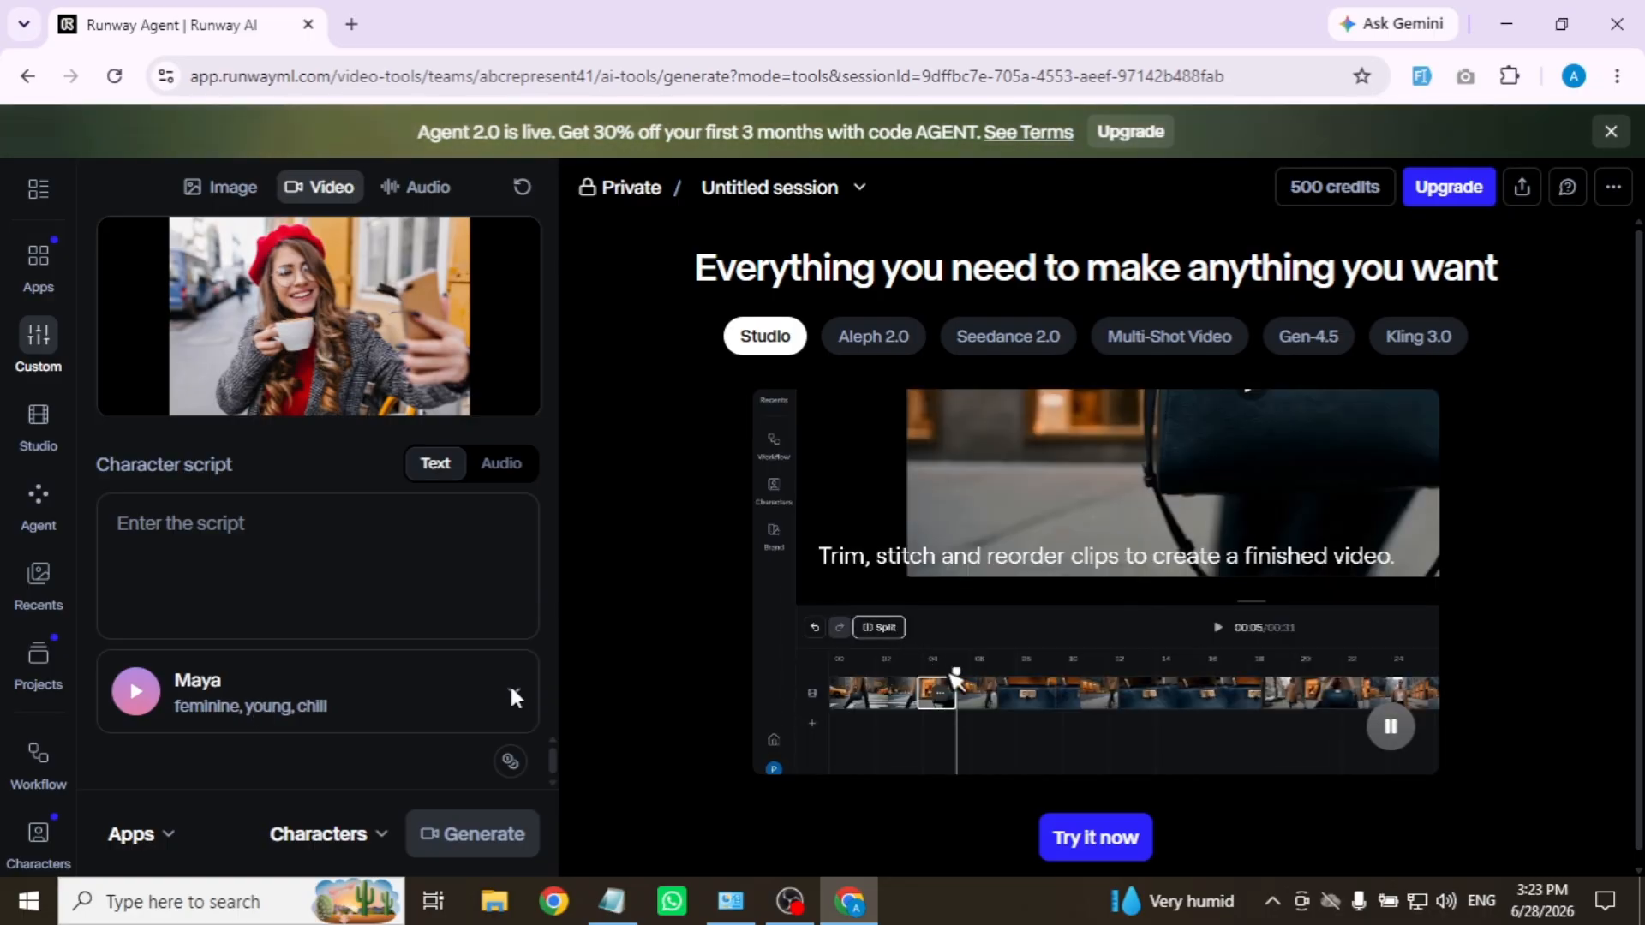
# - Browse the Runway voices for the character, listen to the Maya preview, and keep Maya as the voice
pyautogui.click(513, 696)
pyautogui.scroll(-2, 228, 477)
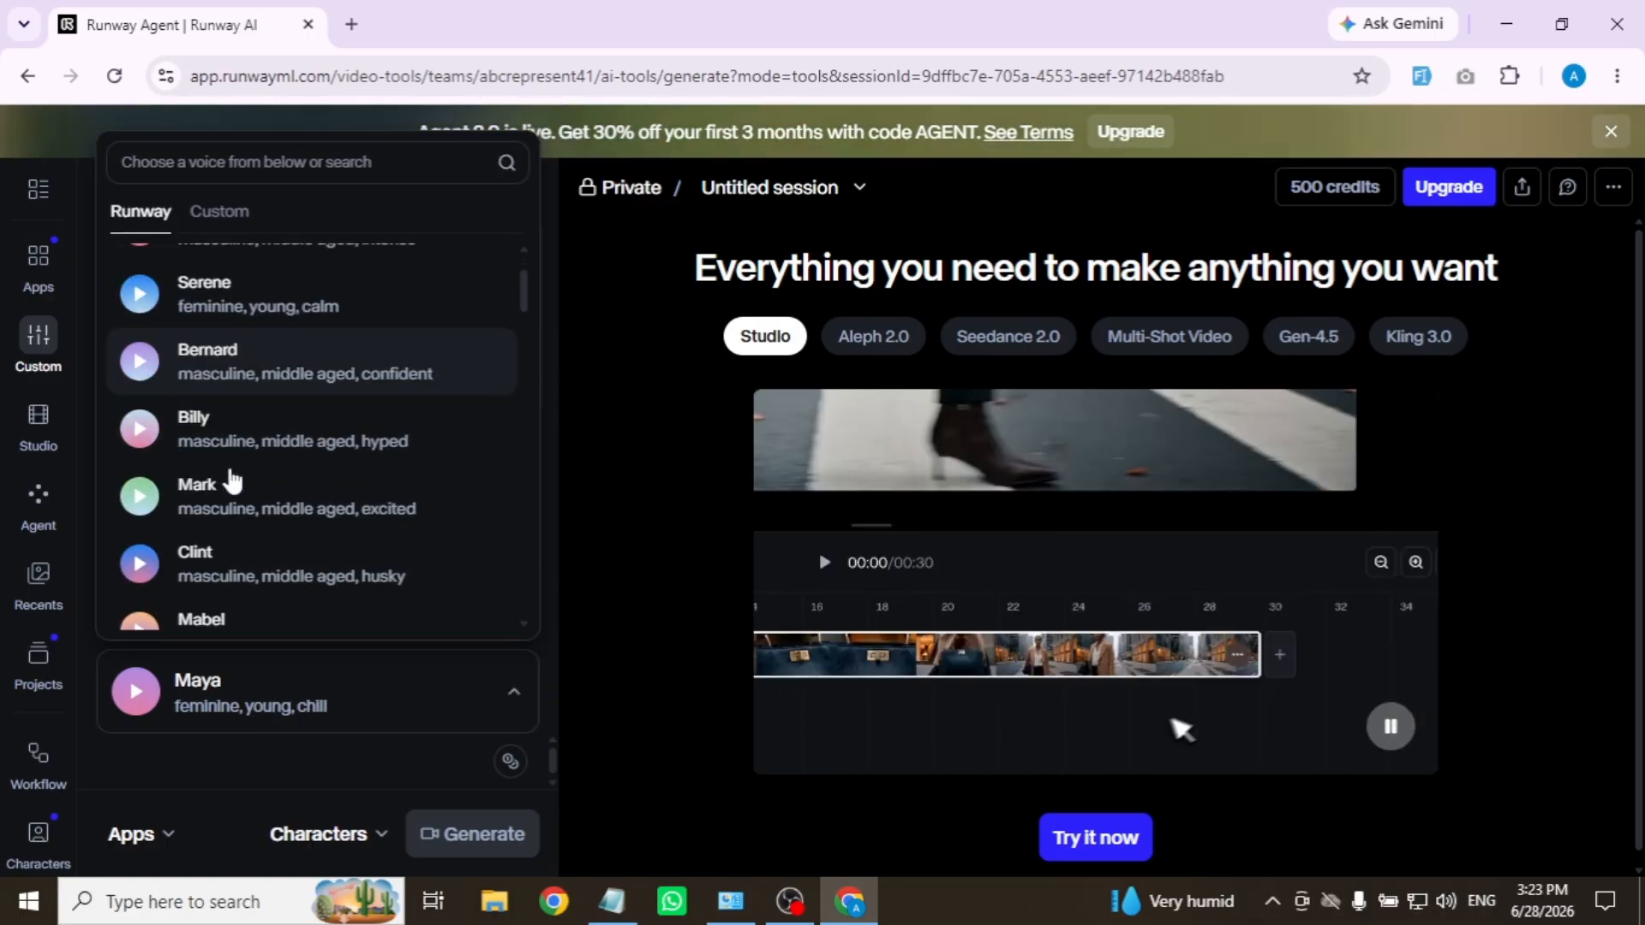
pyautogui.scroll(2, 228, 477)
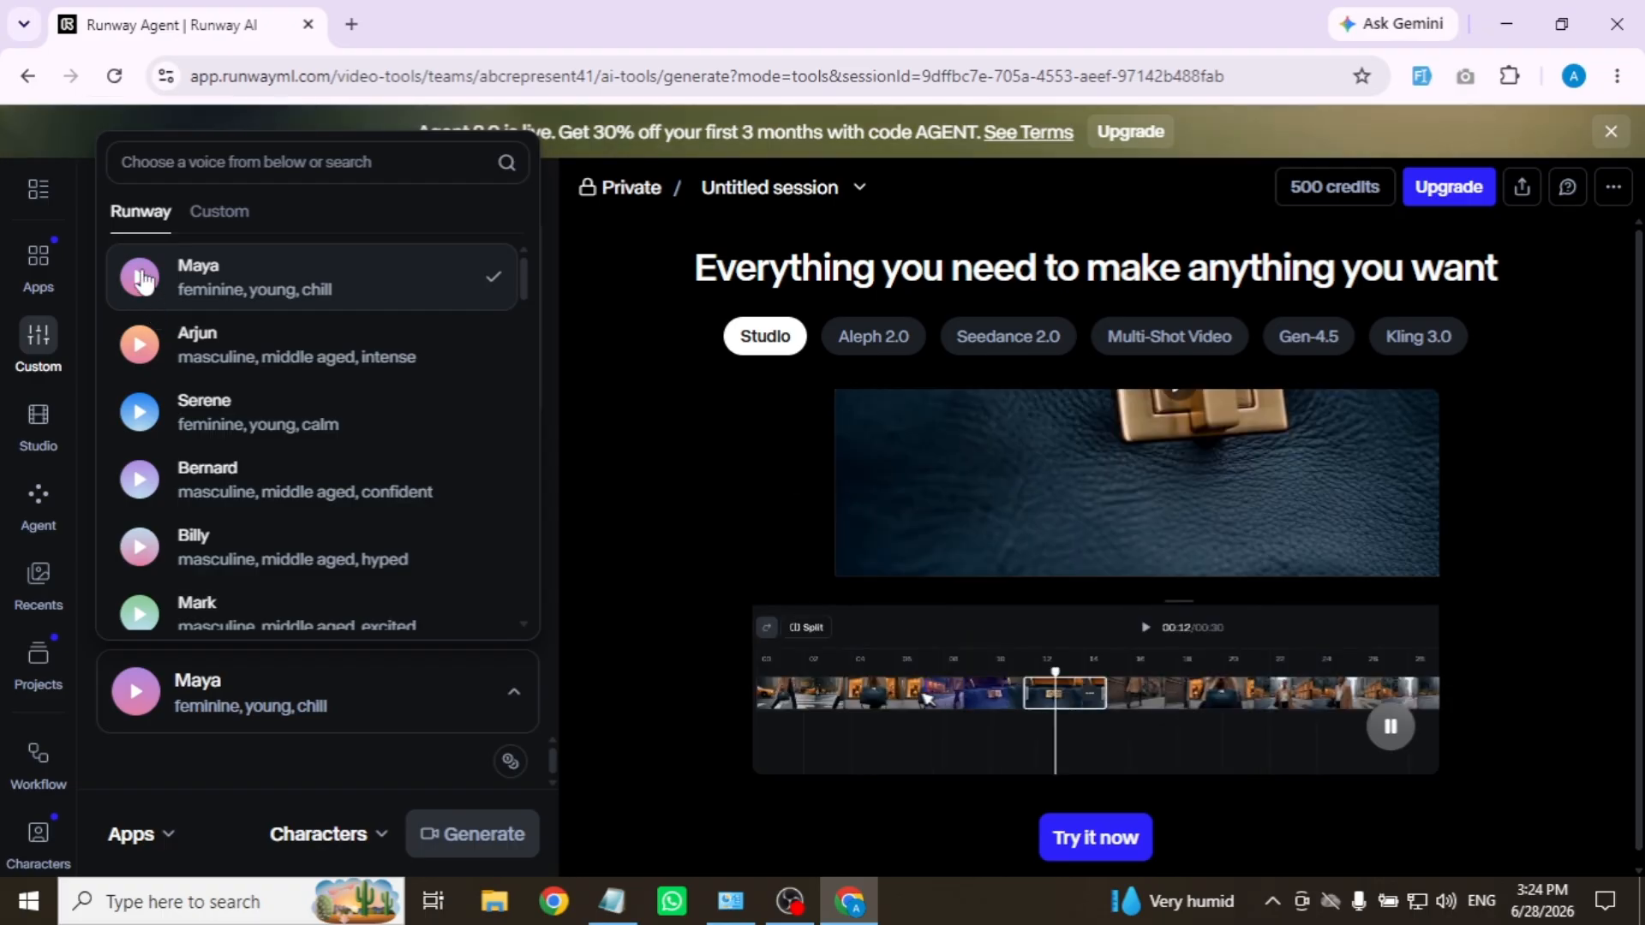
pyautogui.click(141, 286)
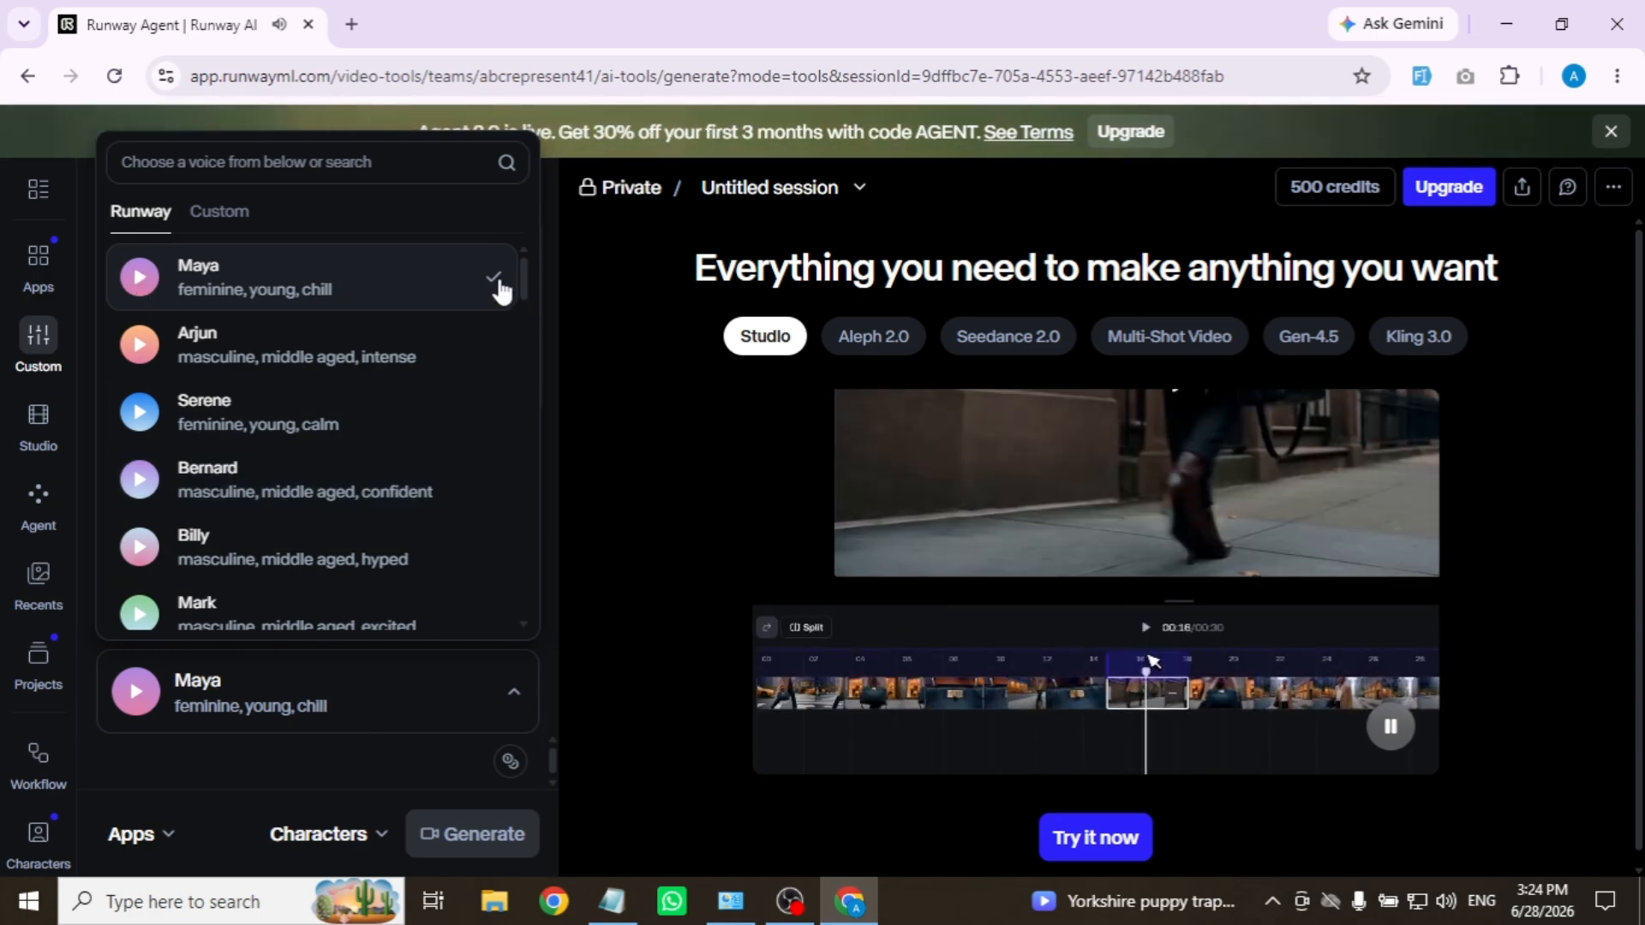
pyautogui.click(463, 708)
# - Paste the character script running from "Hey everyone!" to "I'll see you in my next video", review it, and generate the character video
pyautogui.click(215, 532)
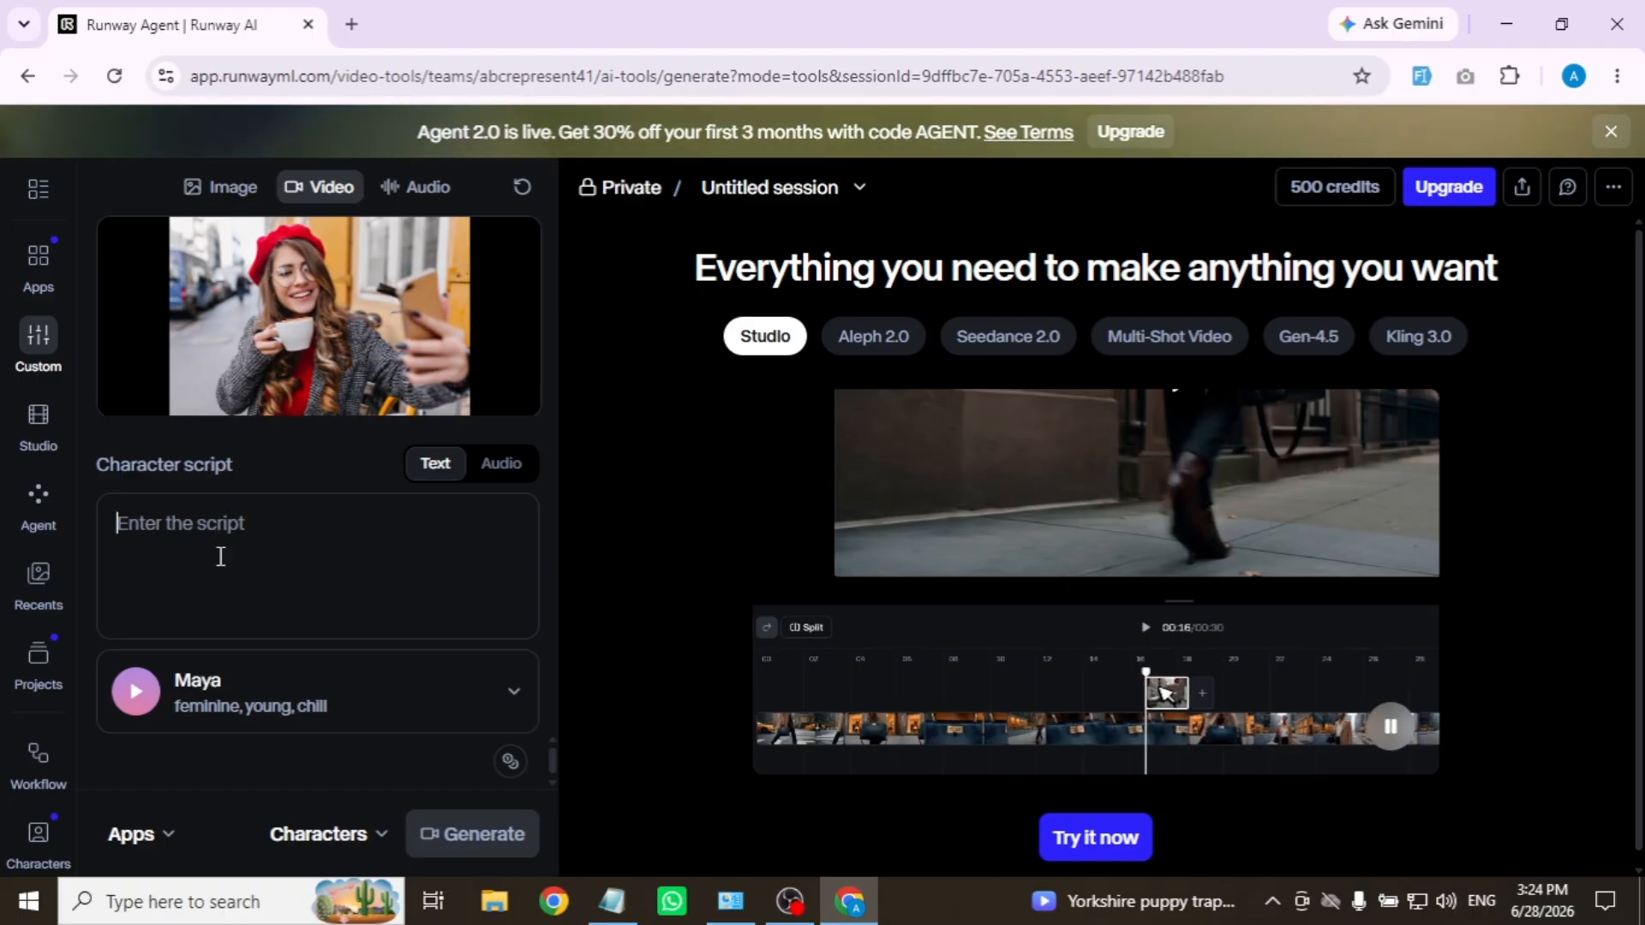
pyautogui.hotkey('ctrl', 'v')
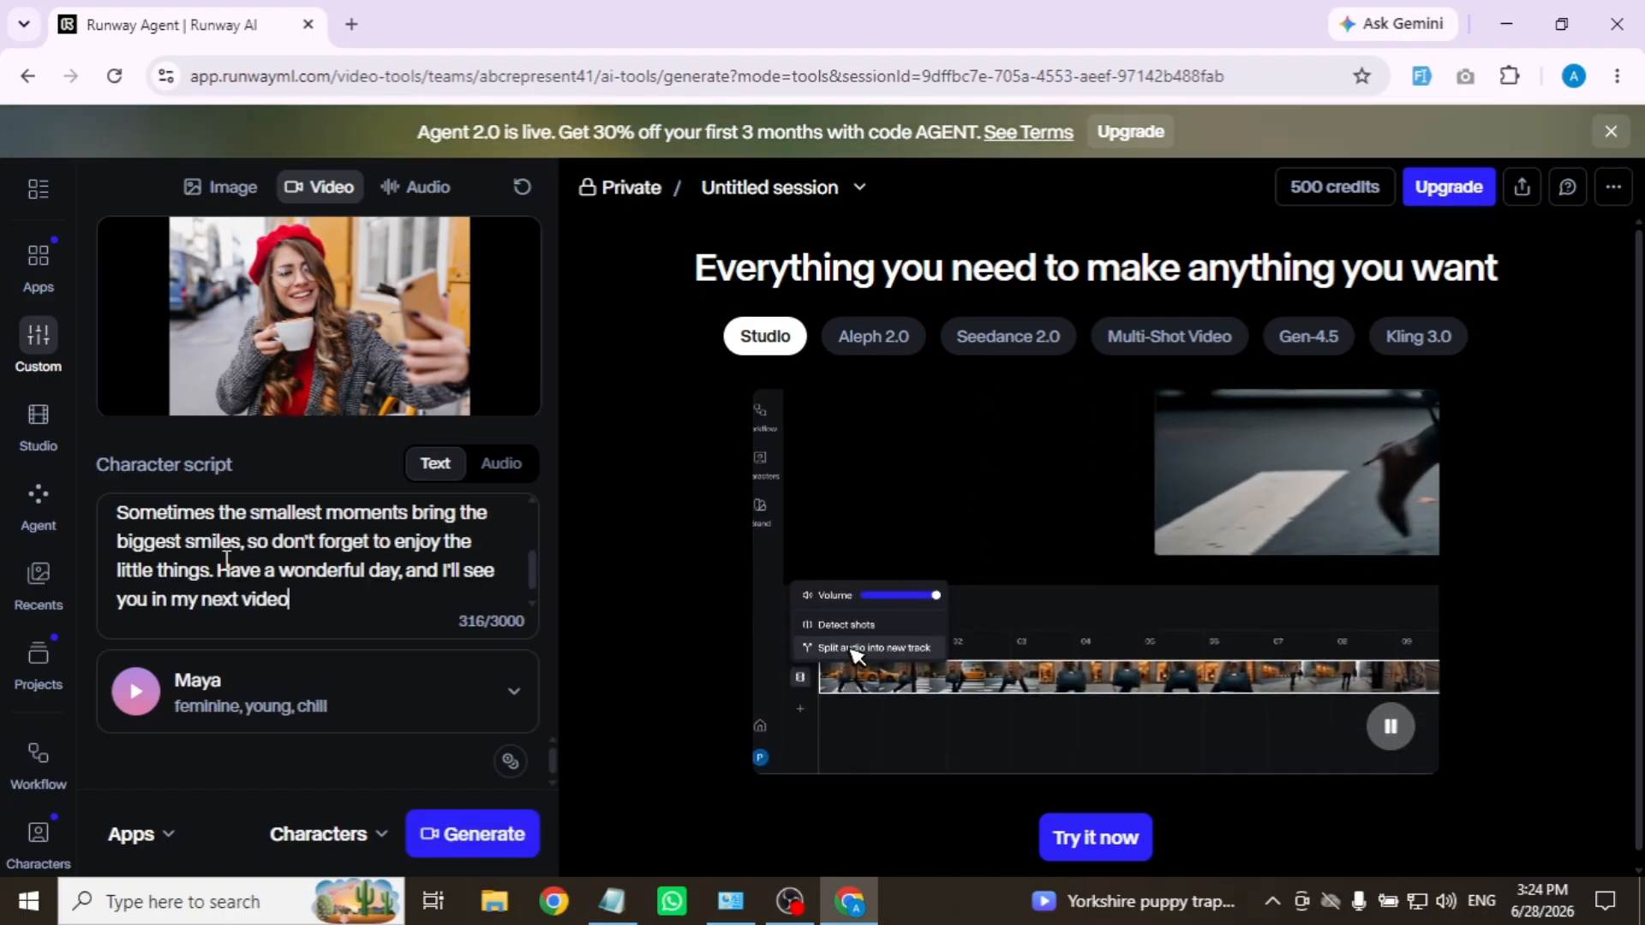
pyautogui.scroll(3, 226, 557)
pyautogui.scroll(-3, 267, 593)
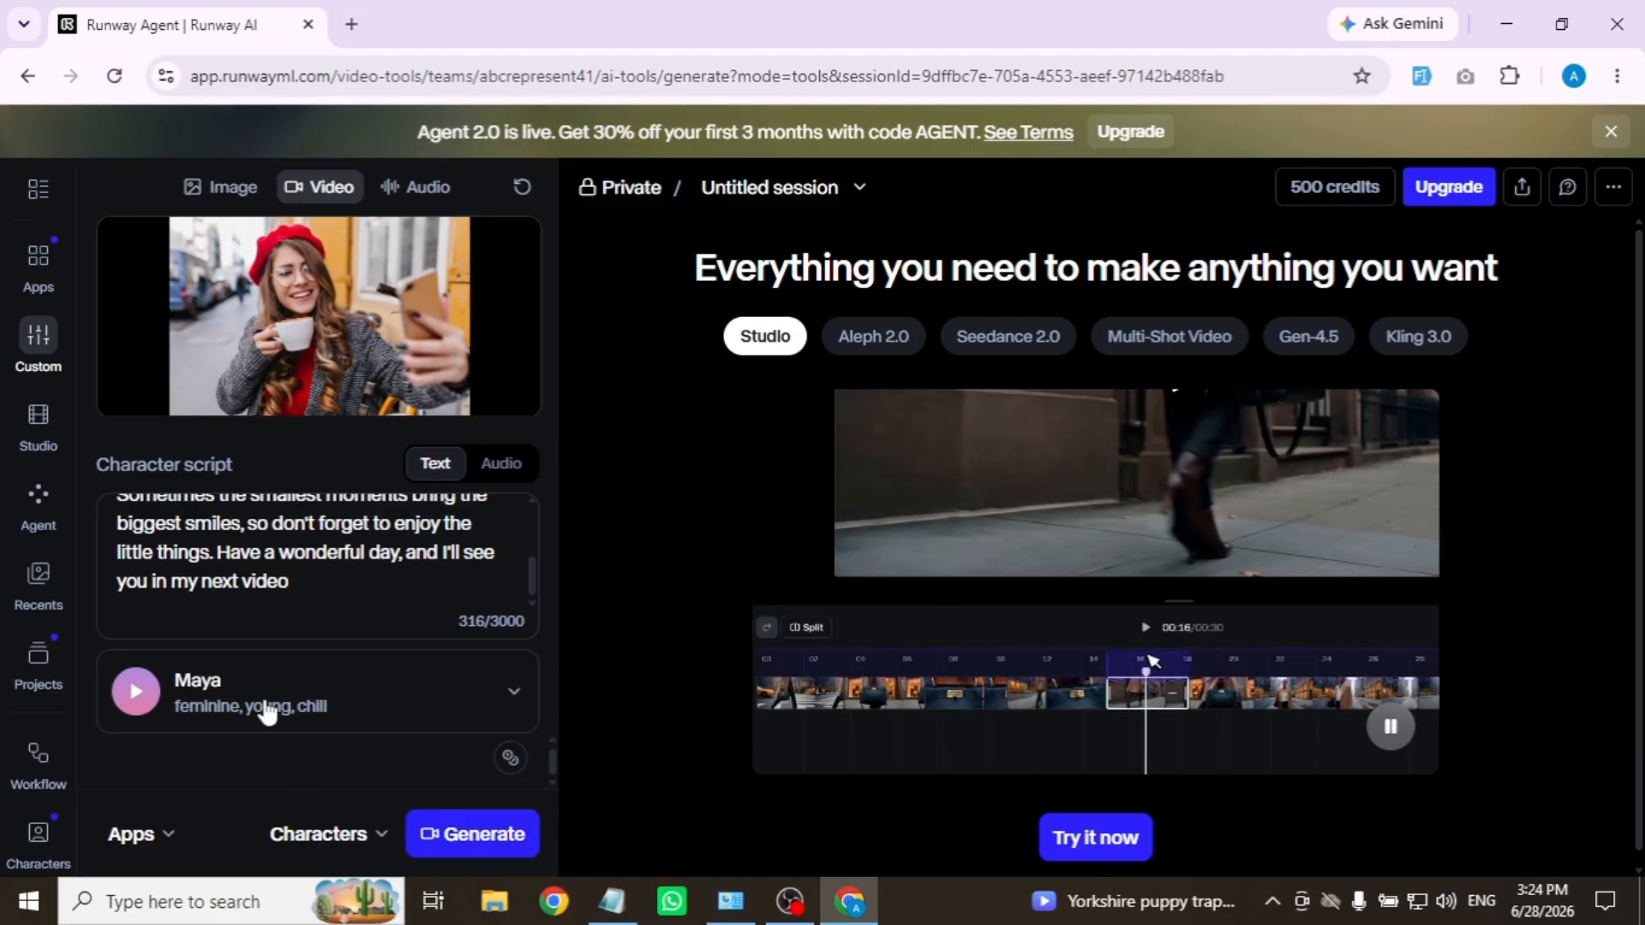
pyautogui.scroll(5, 323, 549)
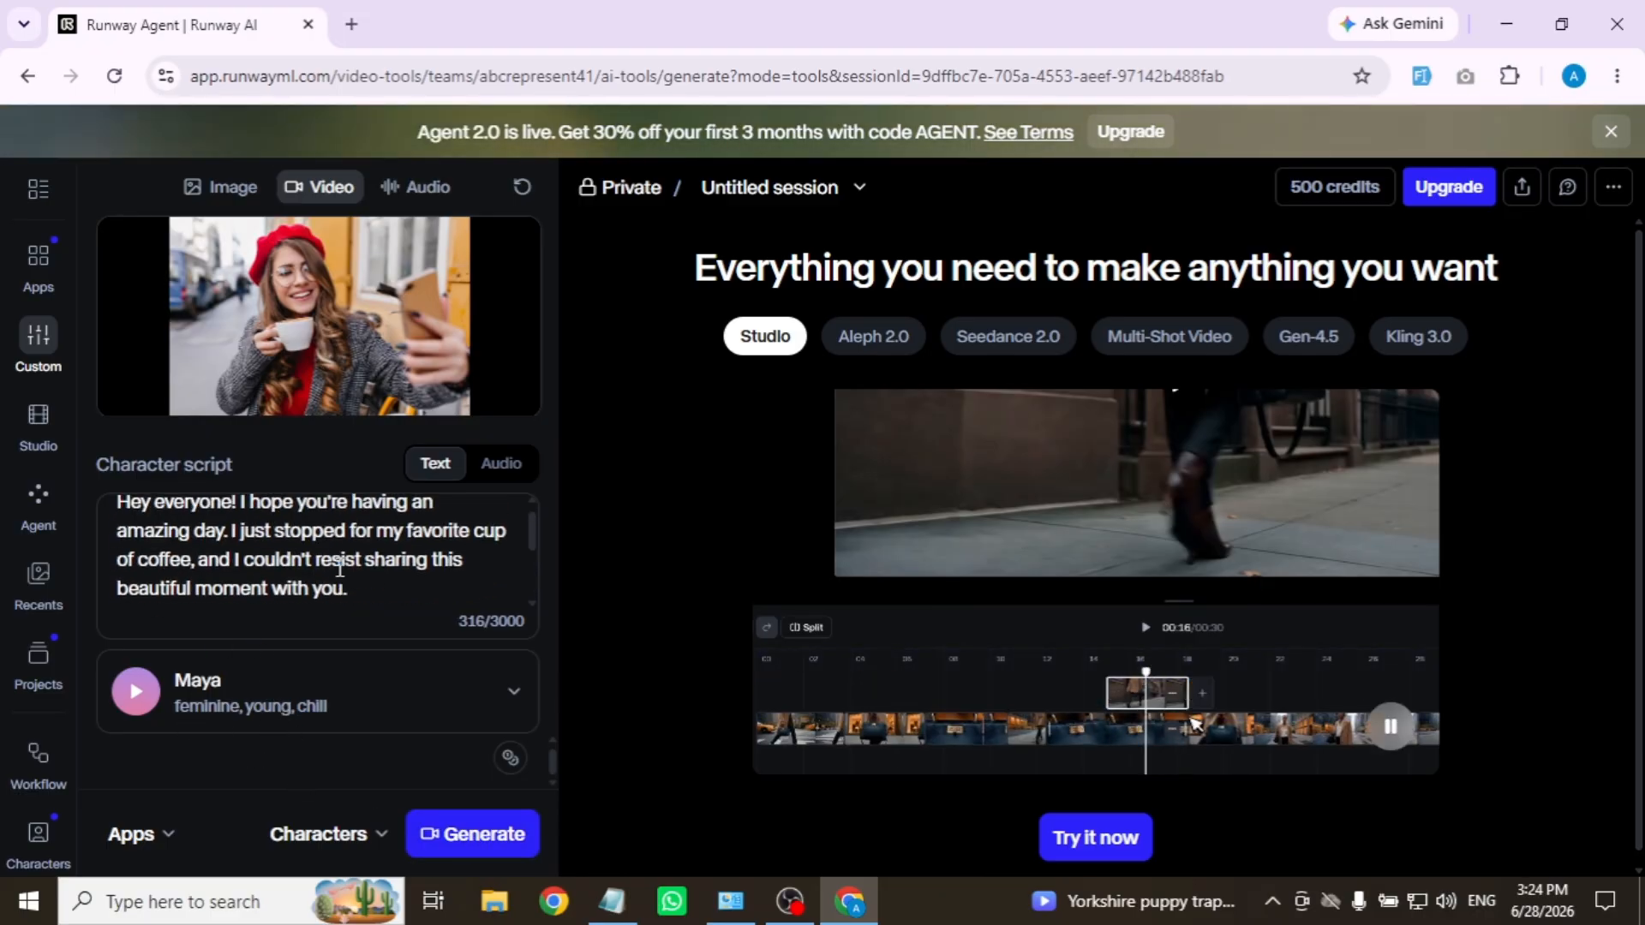
pyautogui.scroll(-5, 360, 583)
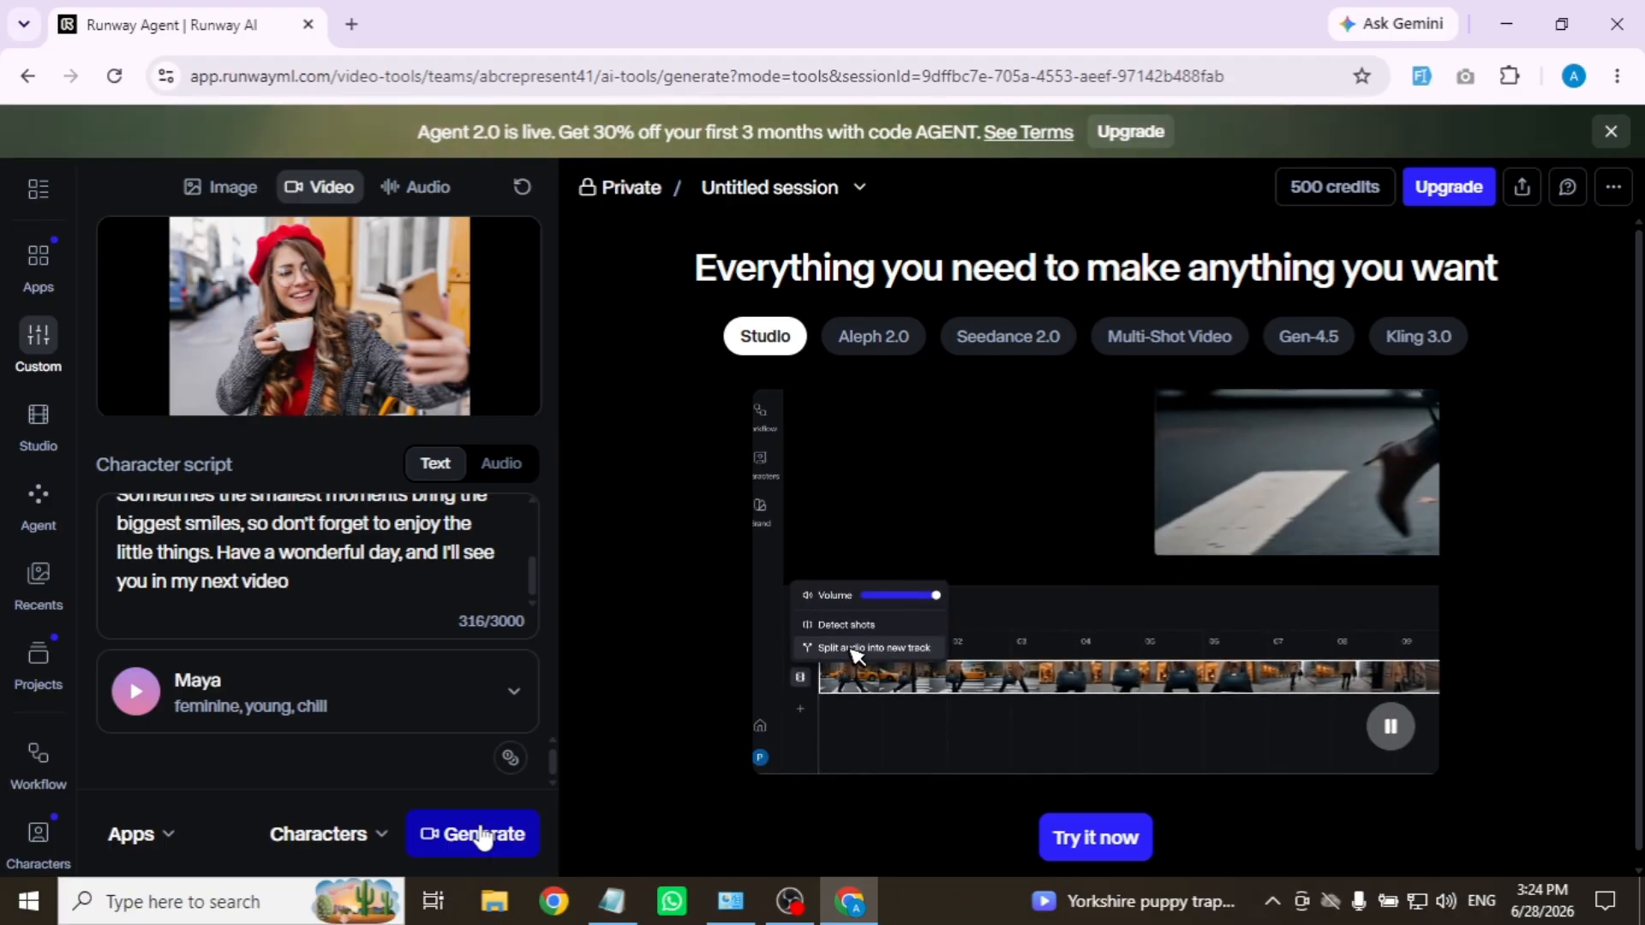
pyautogui.click(482, 837)
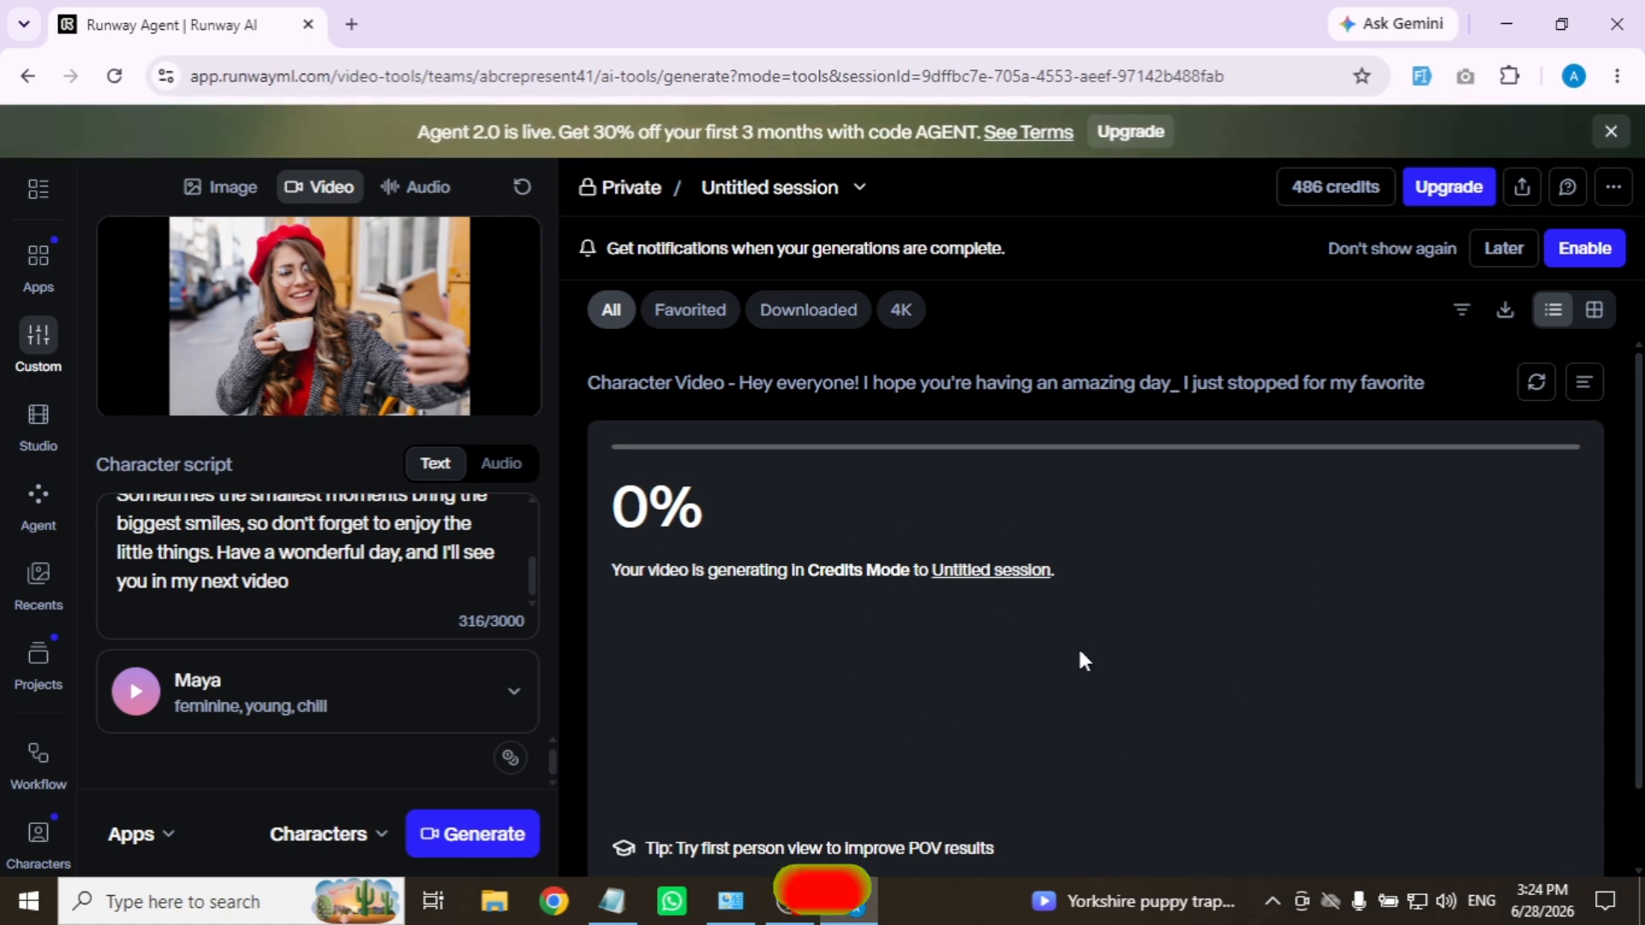
# - Play the generated character video in full screen, return to the session, and look over the result
pyautogui.scroll(-1, 1076, 651)
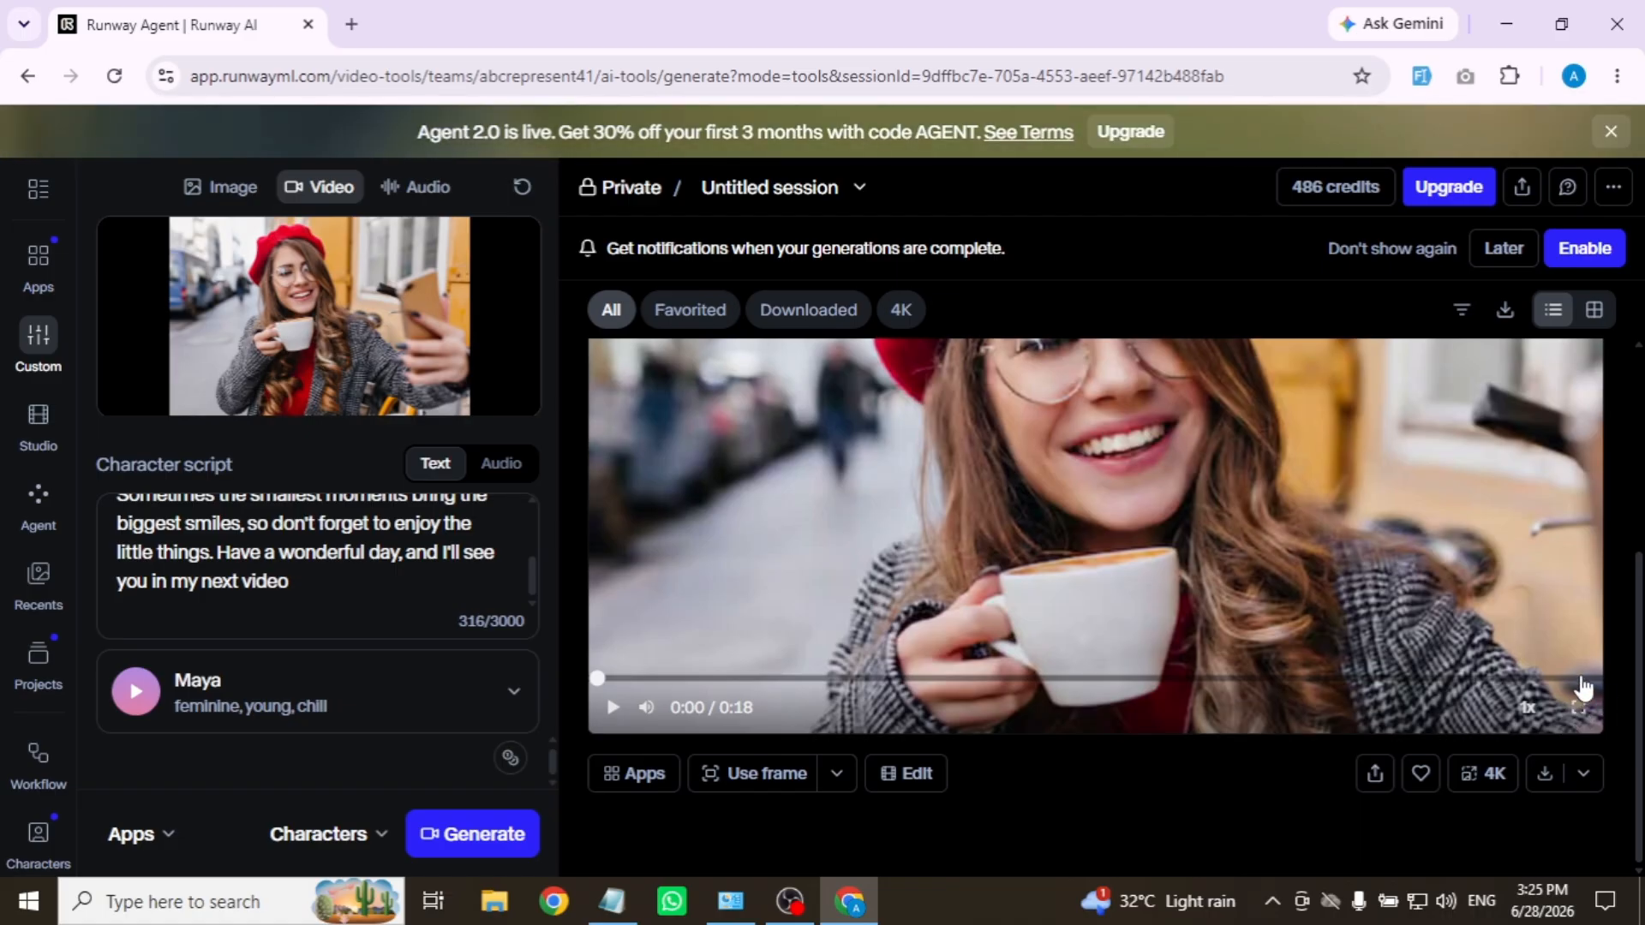
pyautogui.click(1579, 711)
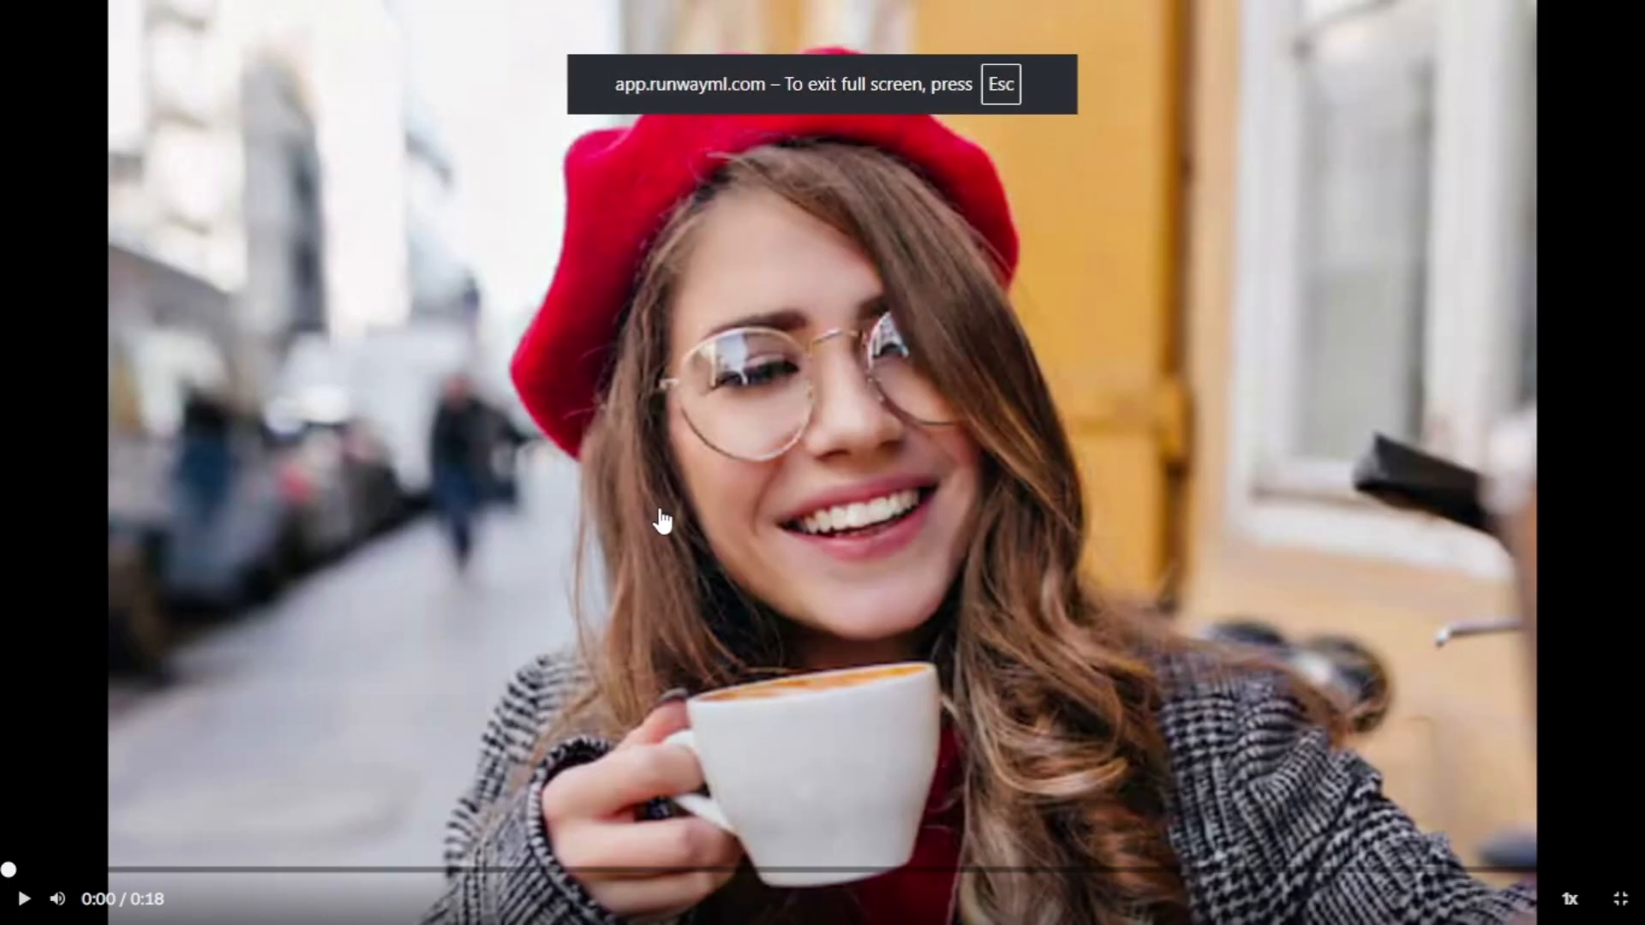
pyautogui.click(26, 899)
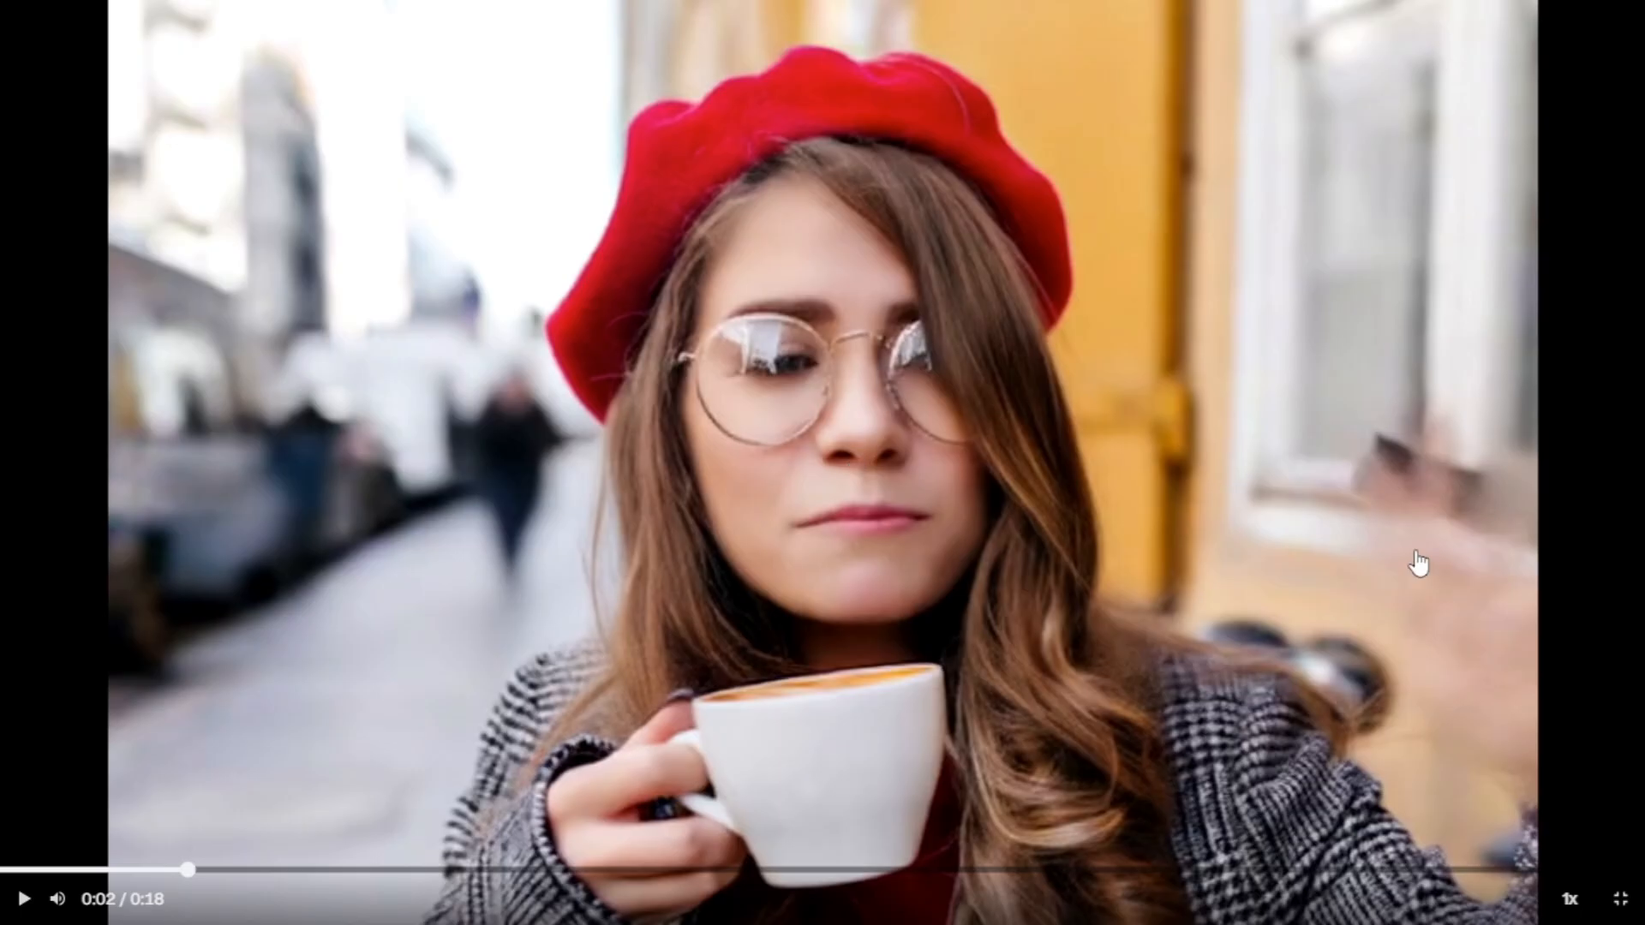
pyautogui.click(1620, 904)
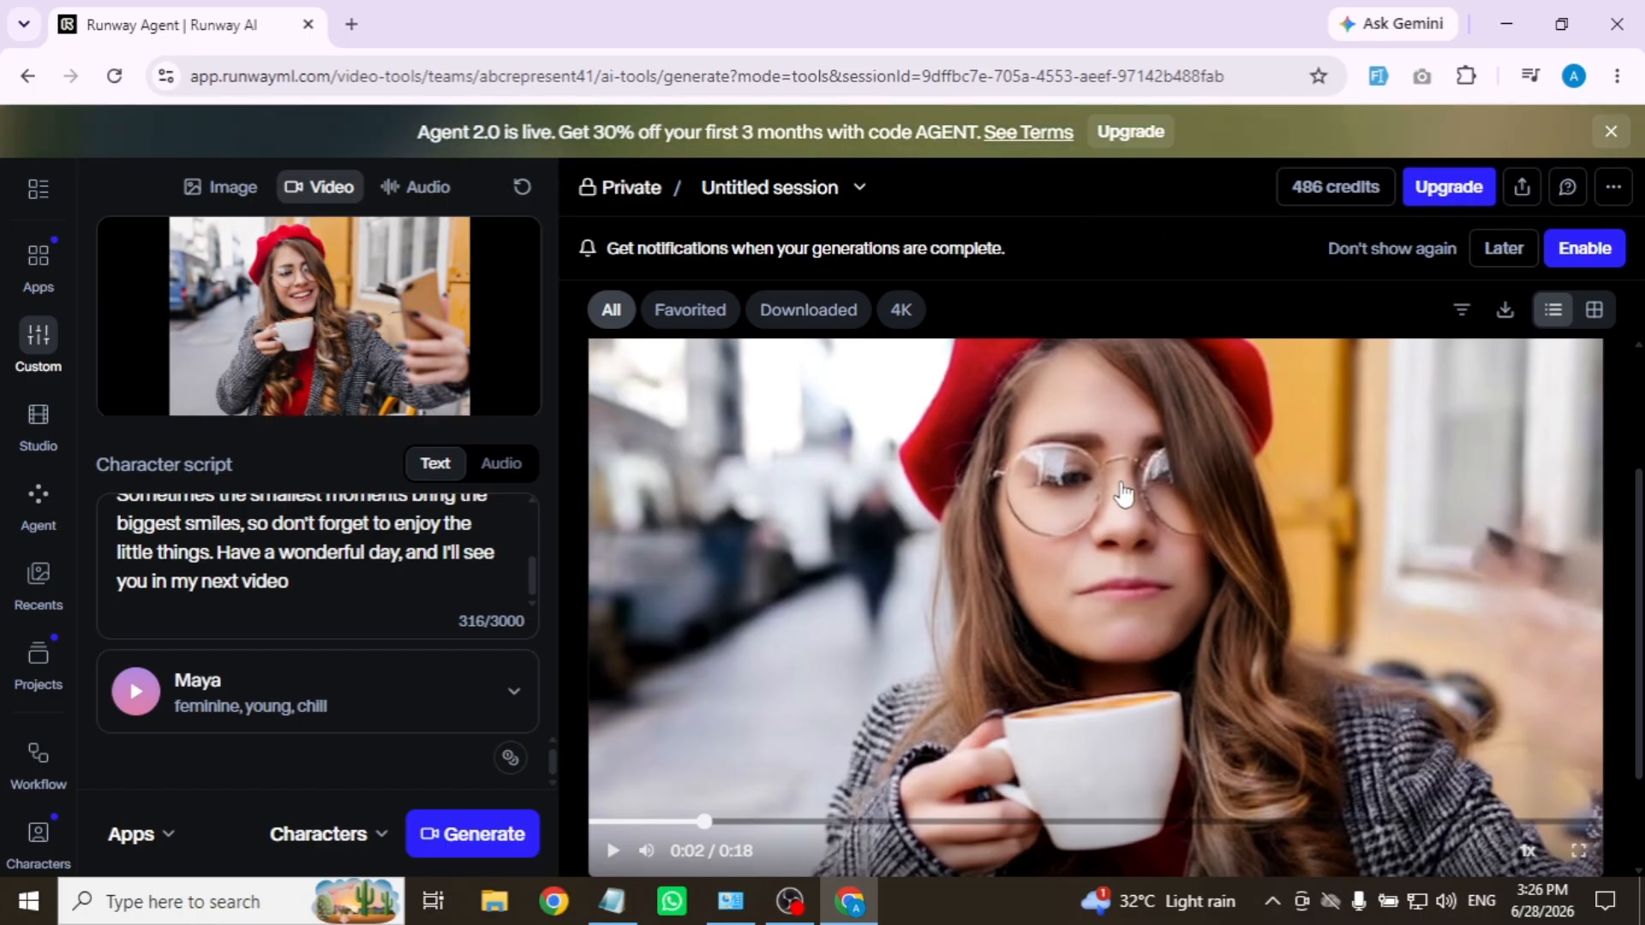
pyautogui.scroll(1, 1124, 494)
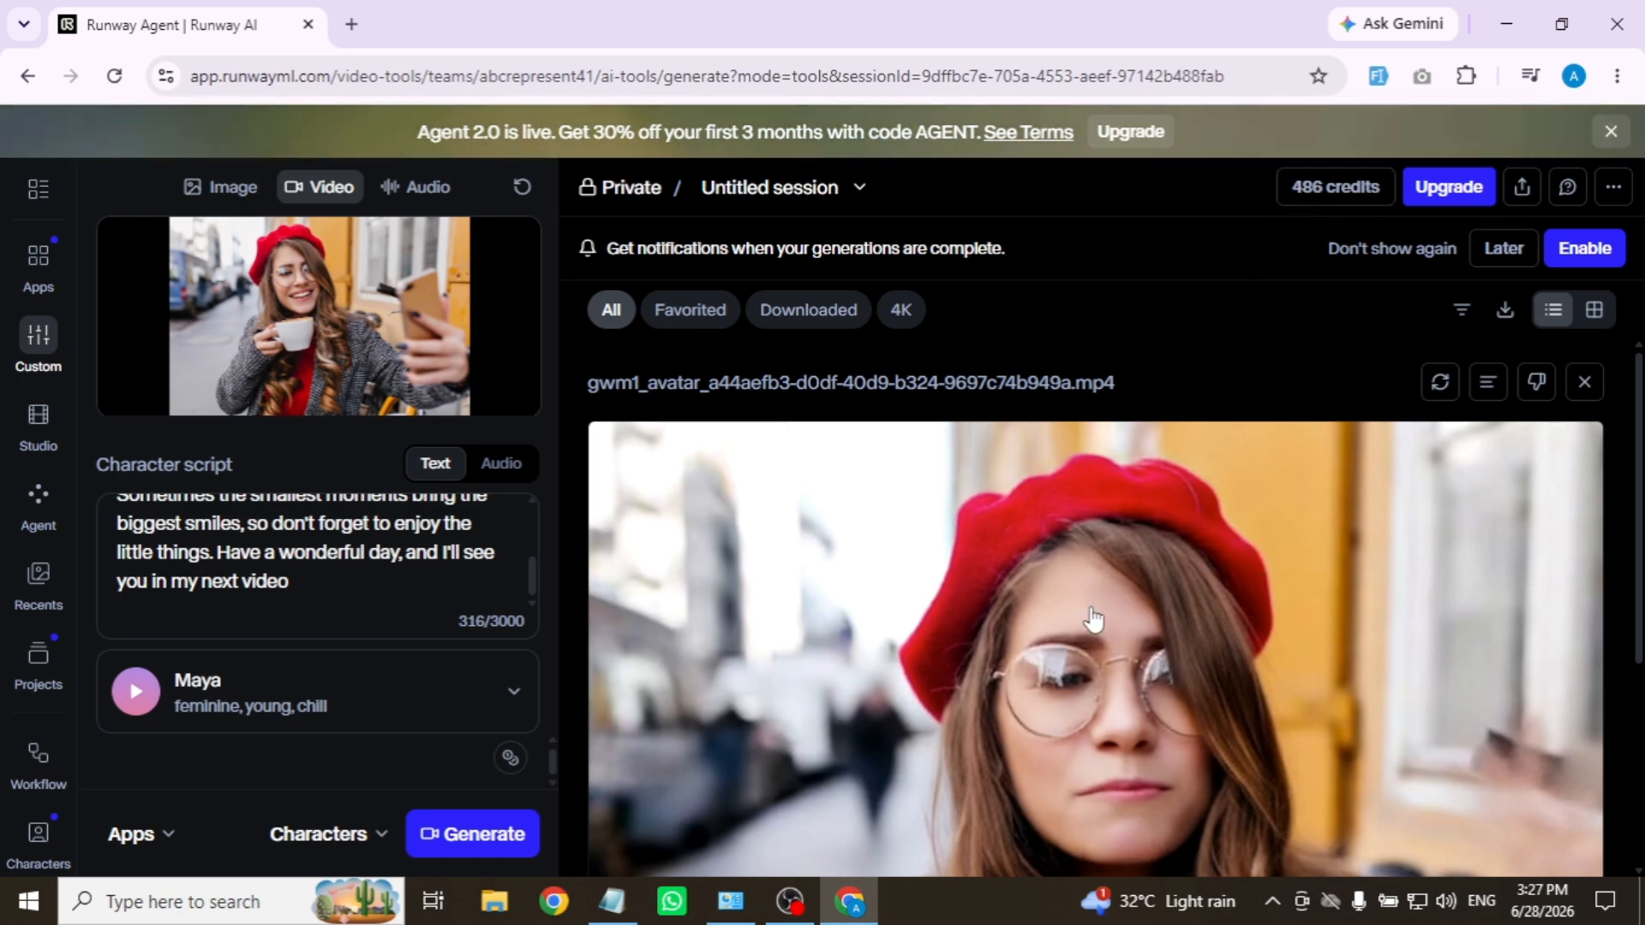
pyautogui.scroll(-1, 1096, 602)
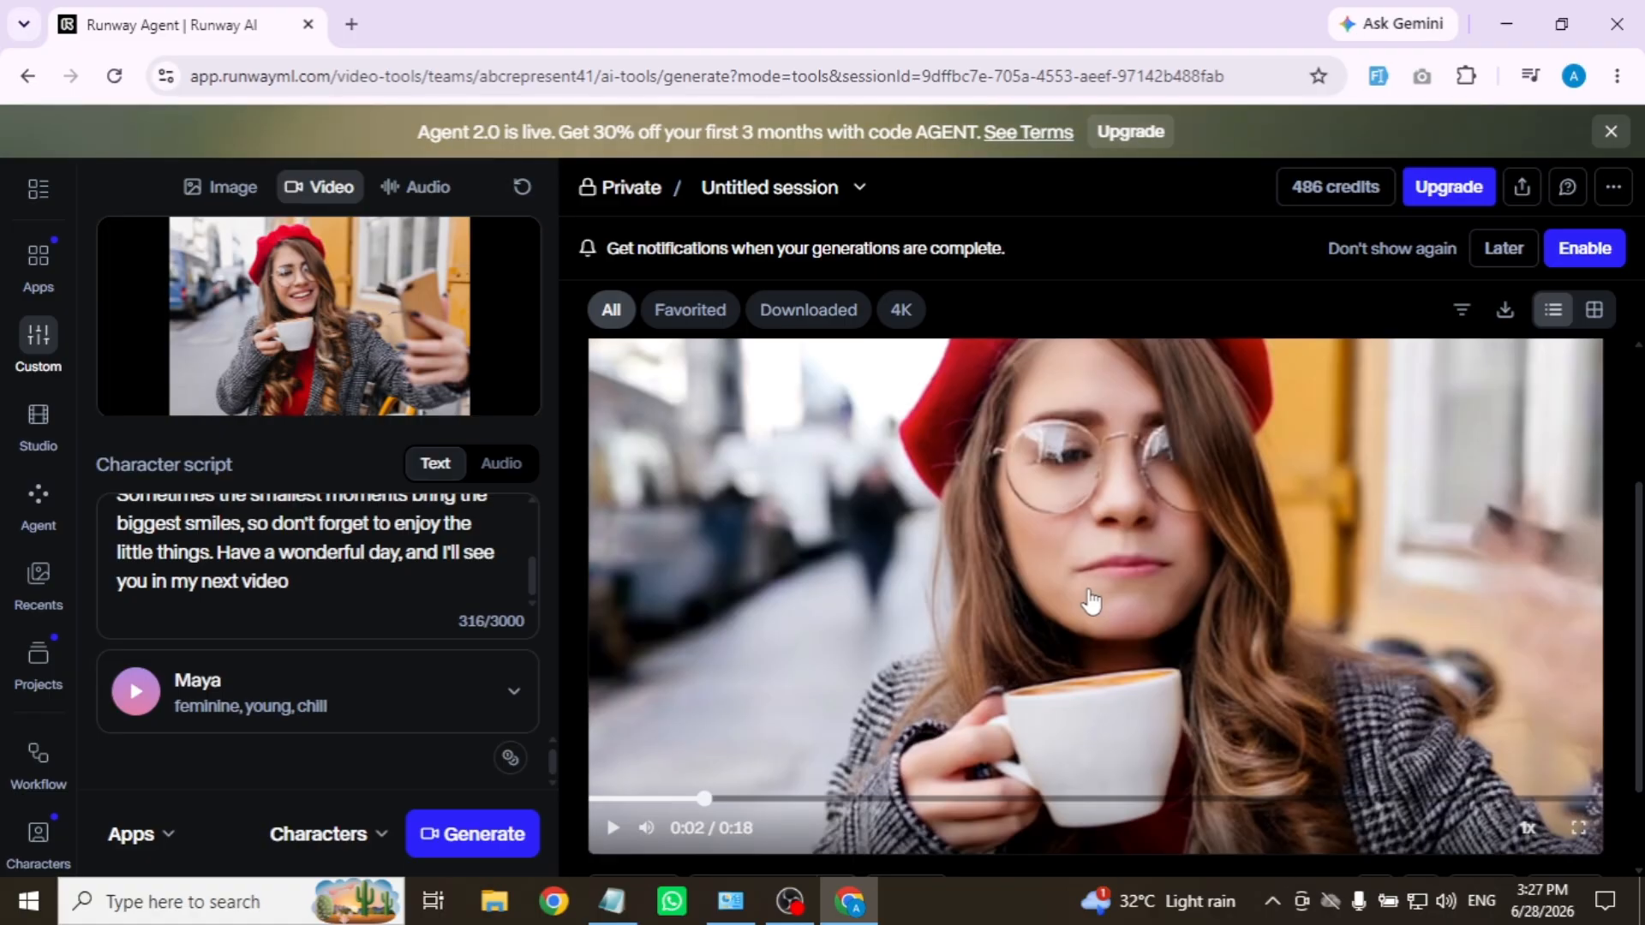